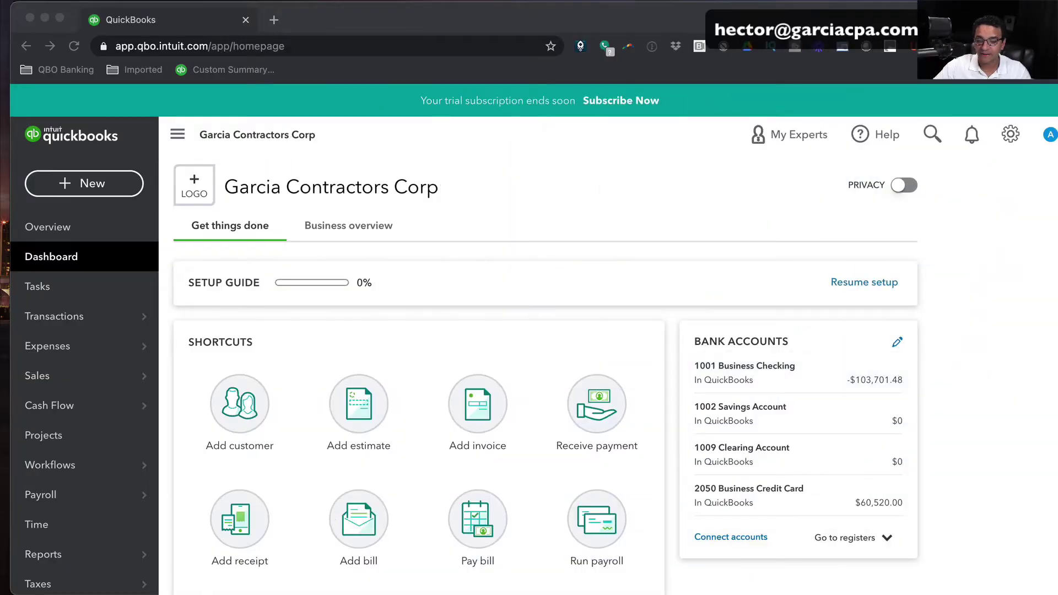
Step: Bring up the Payroll submenu from the Garcia Contractors Corp dashboard sidebar
mouse_move(168, 502)
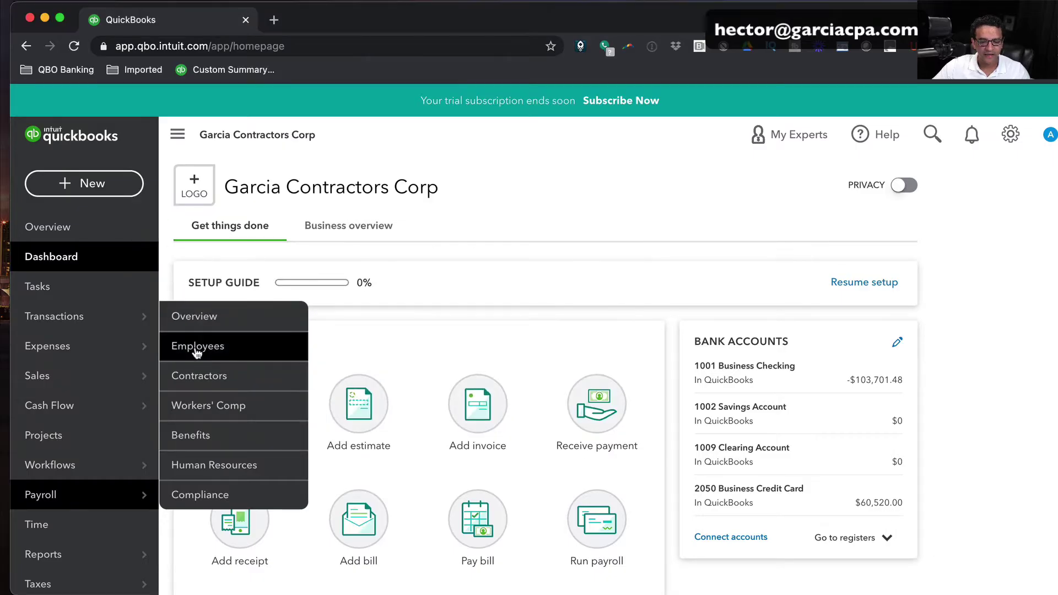
Step: Open the salaried employee's paycheck list, showing the 02/05/2021 check for $3,000.00
left_click(197, 347)
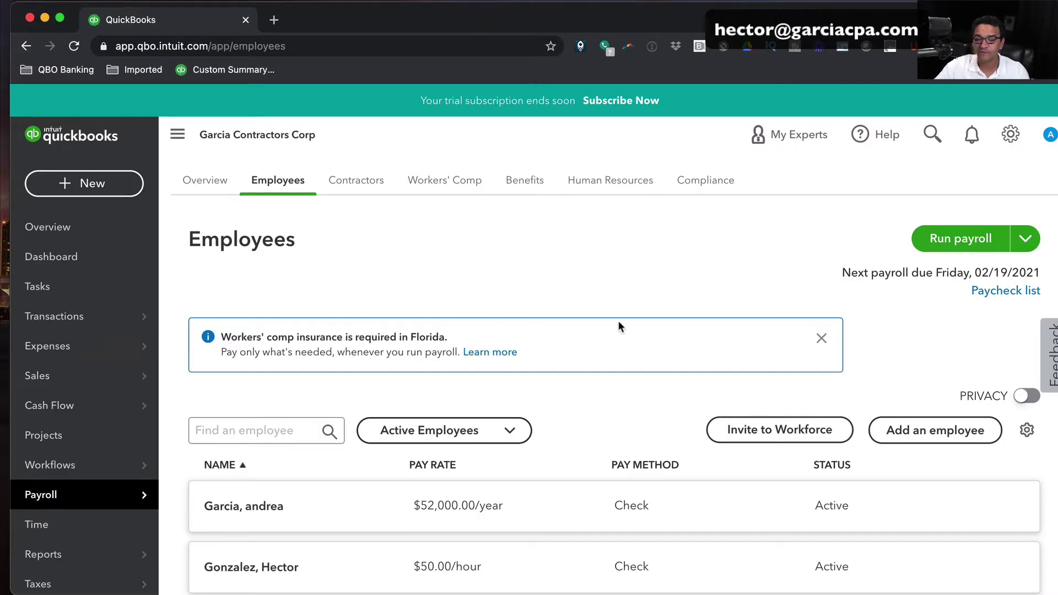
scroll(618, 322, "down", 1)
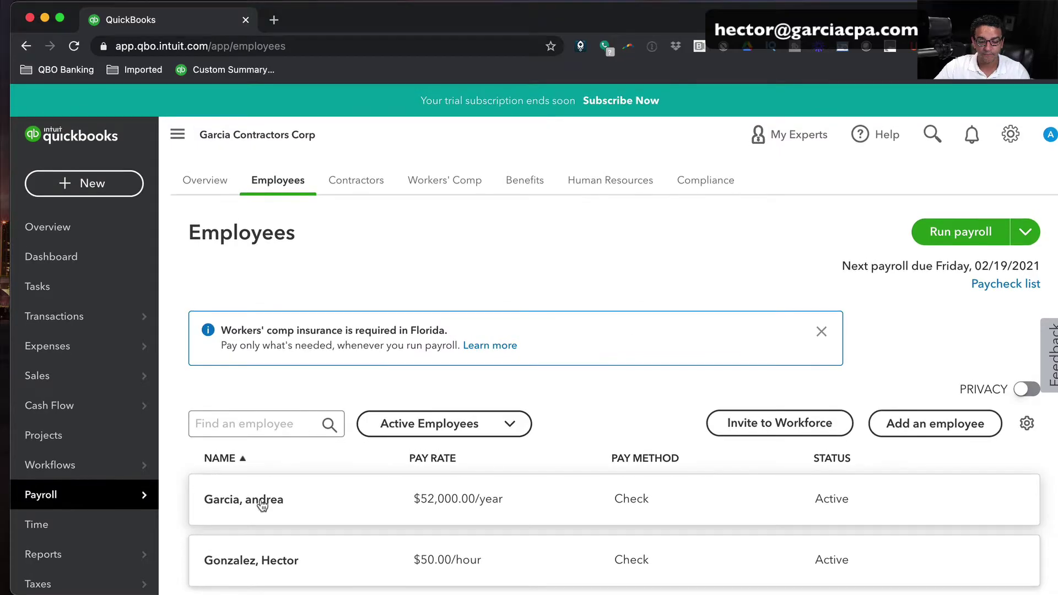
left_click(266, 499)
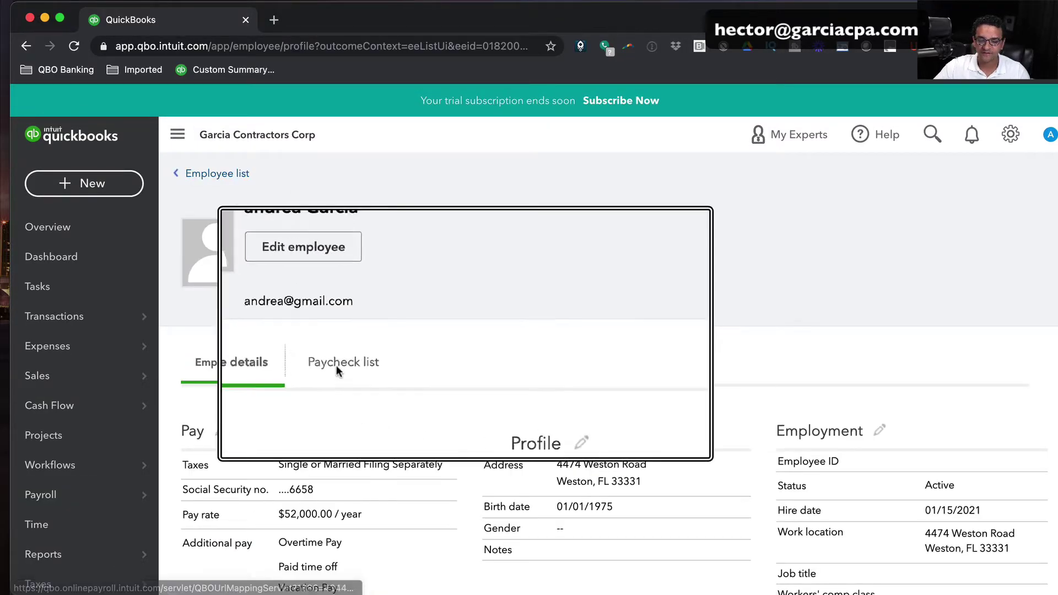
left_click(338, 369)
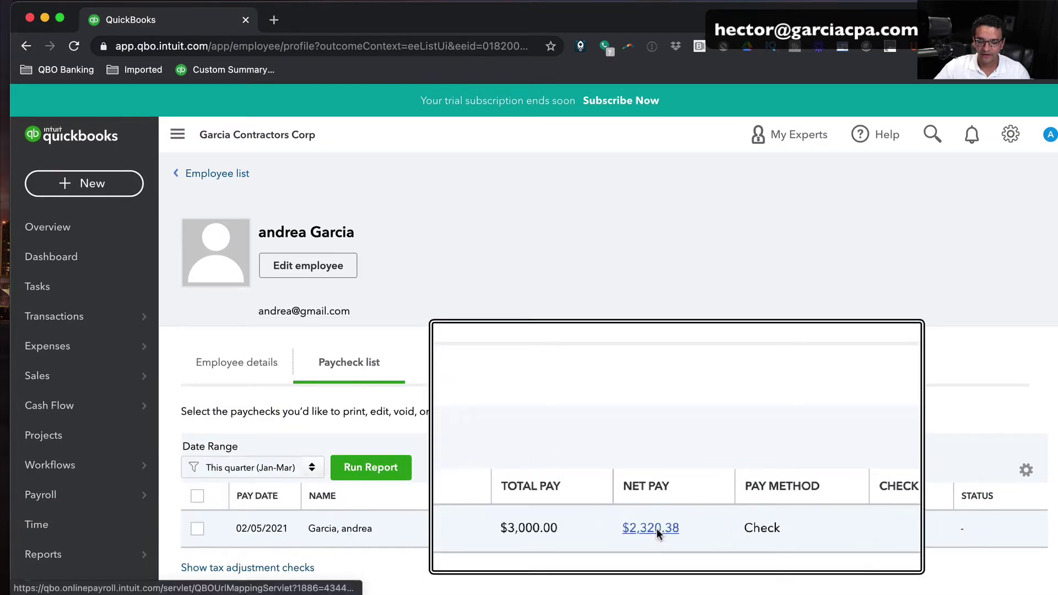
left_click(656, 527)
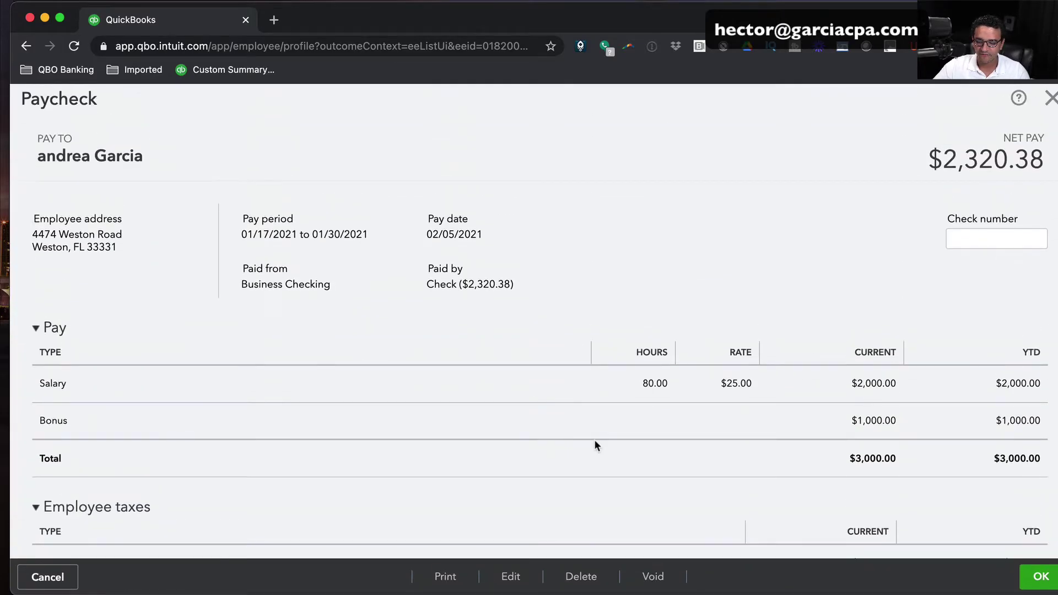
scroll(501, 413, "down", 5)
scroll(506, 414, "down", 10)
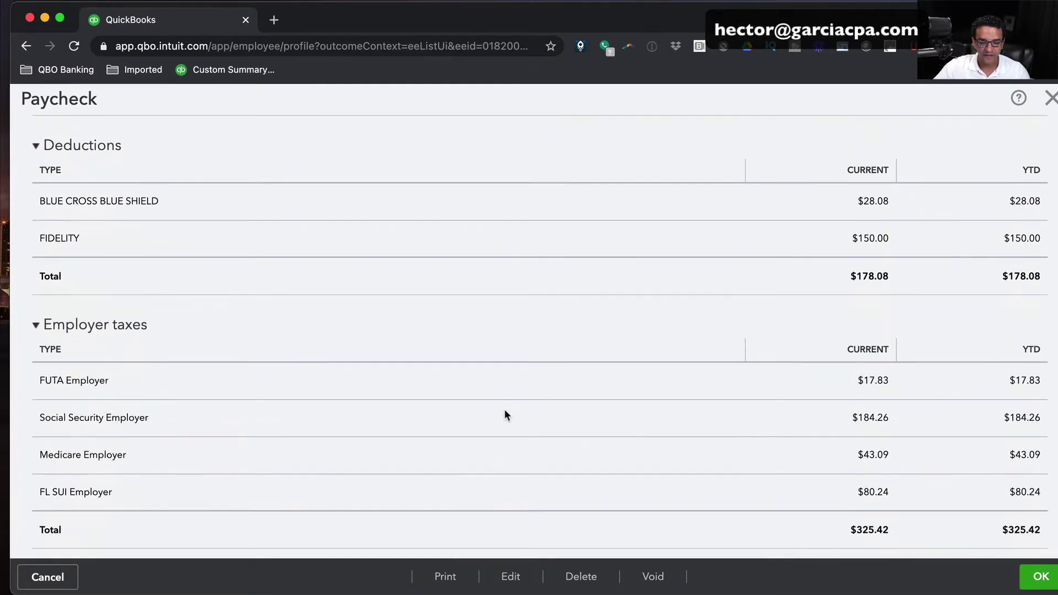
scroll(507, 414, "down", 2)
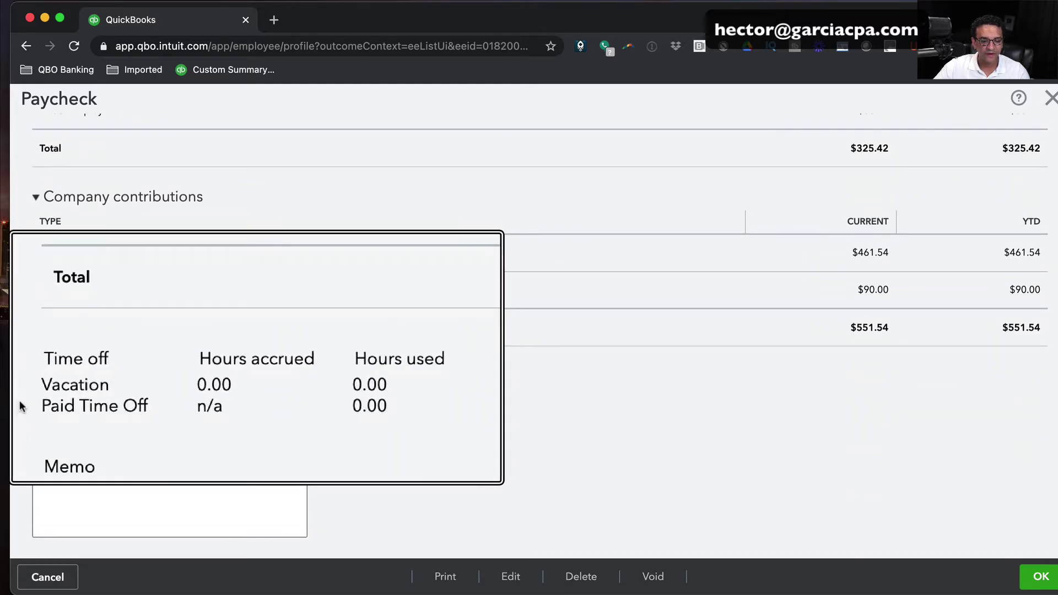
left_click_drag(37, 404, 86, 403)
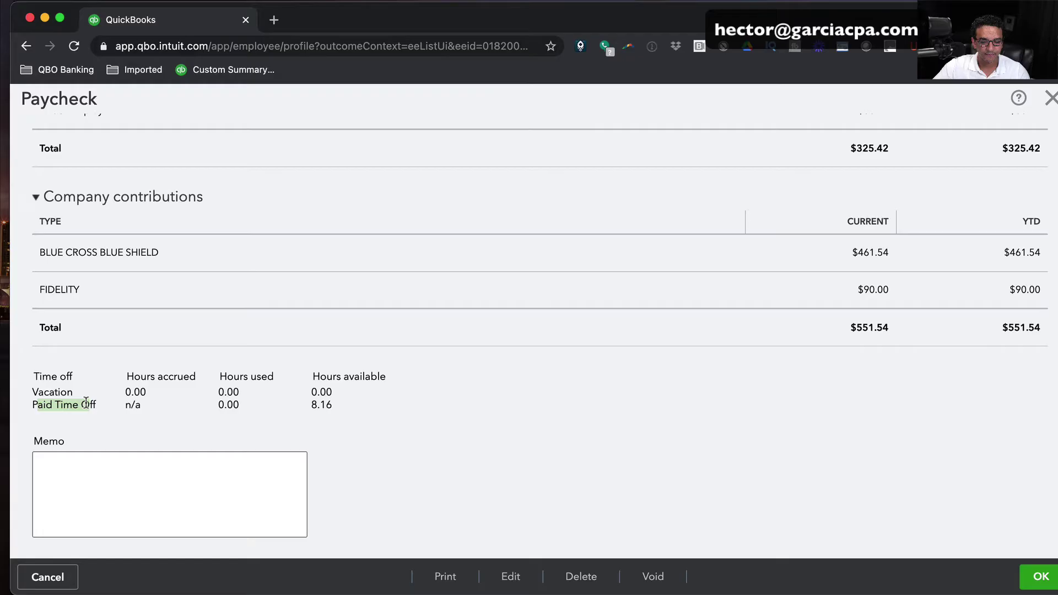
left_click(131, 397)
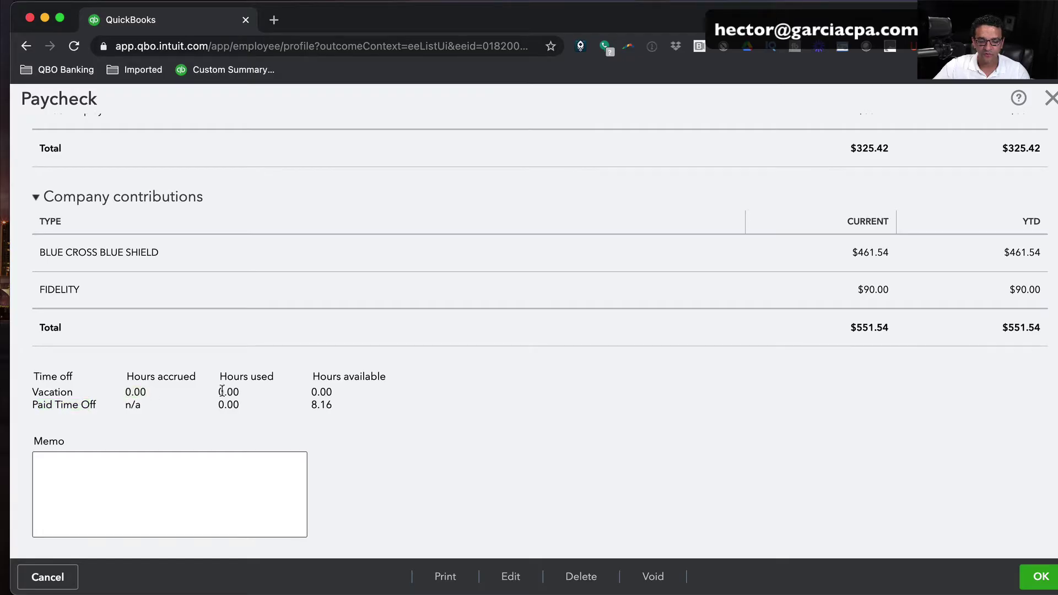
left_click_drag(381, 389, 322, 392)
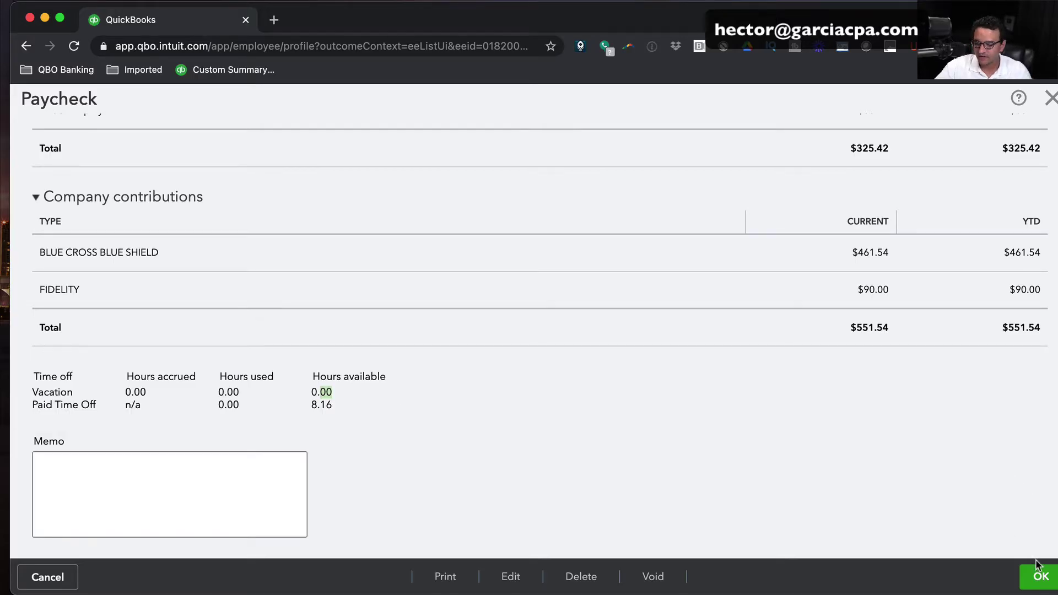
left_click(1041, 577)
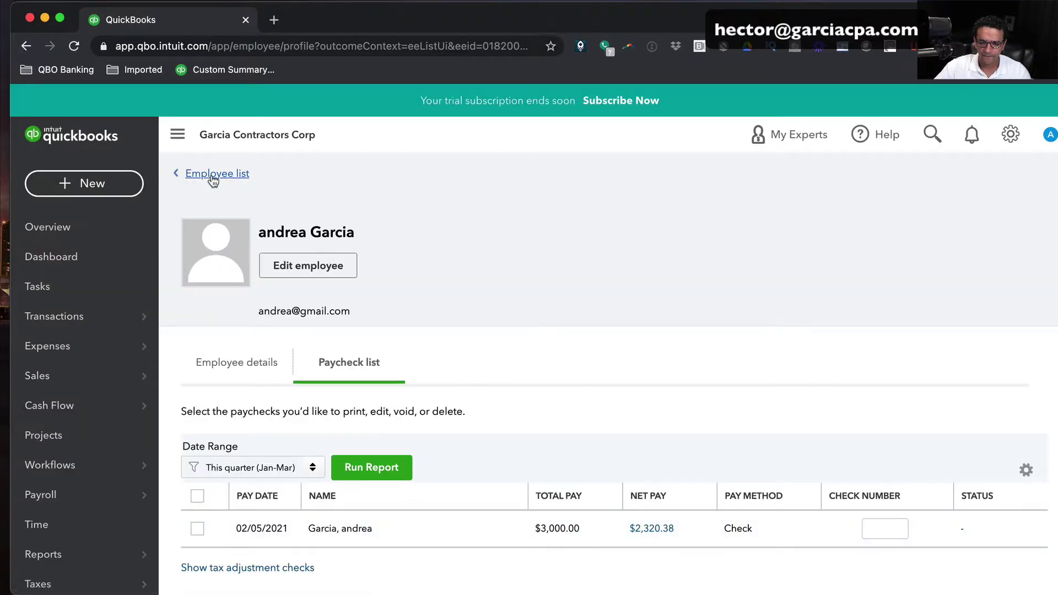
Step: Open the hourly employee's paycheck list and review the 02/05/2021 $1,979.20 net paycheck
left_click(209, 174)
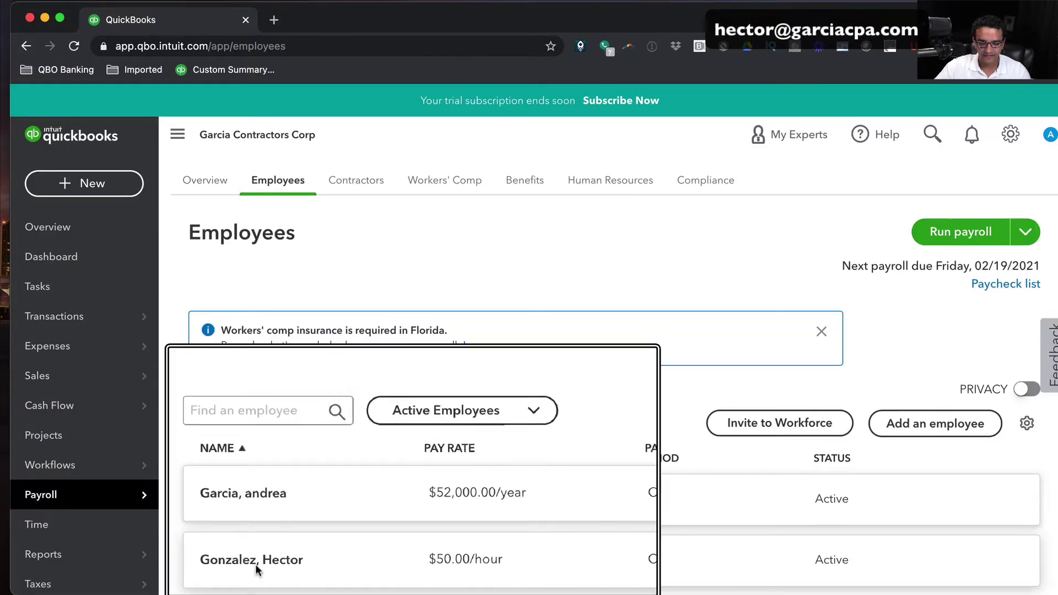
left_click(253, 561)
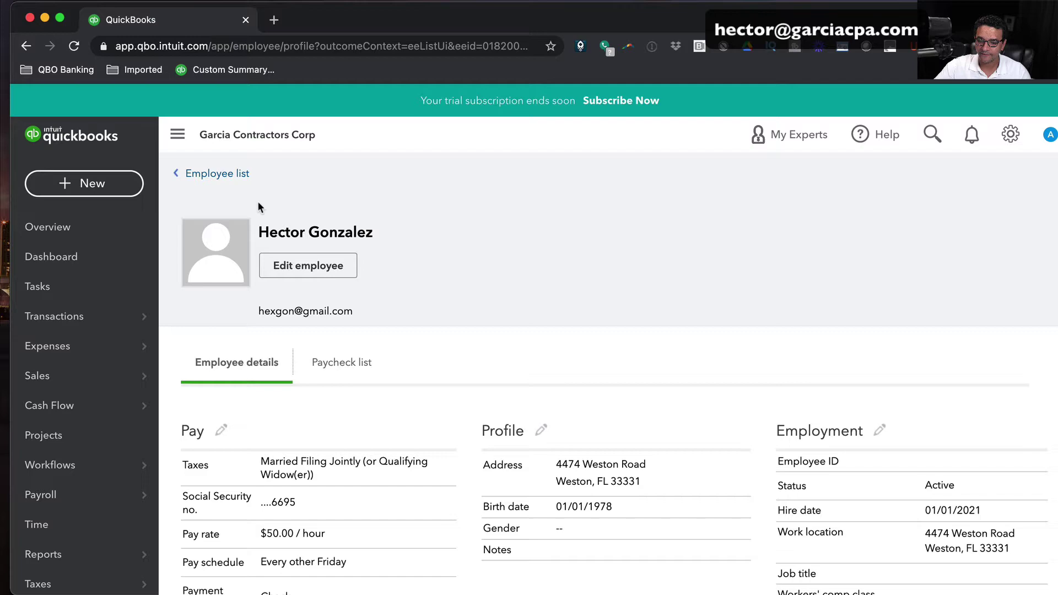
left_click(336, 368)
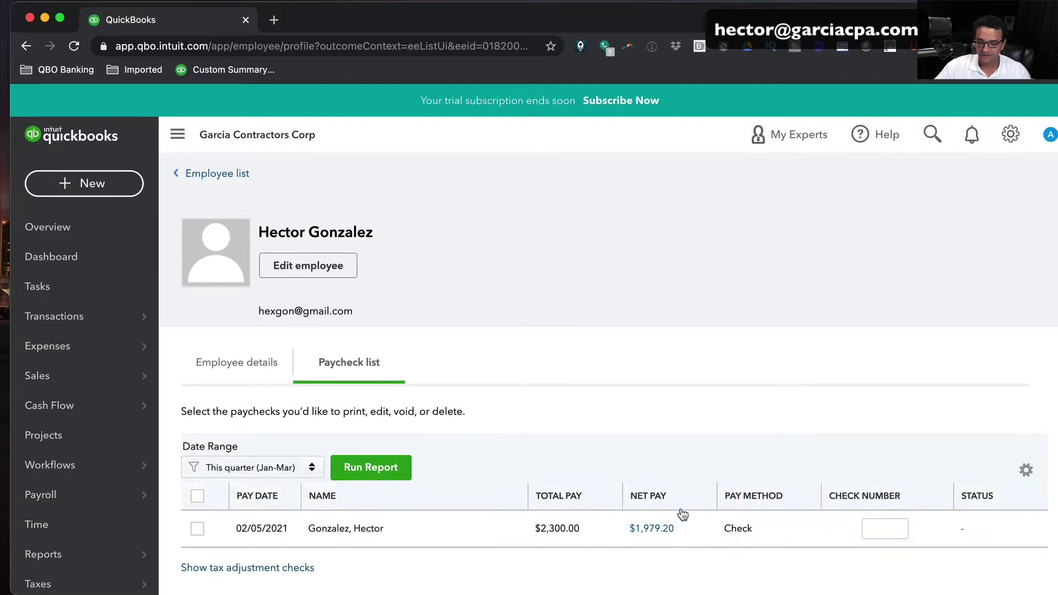
left_click(655, 528)
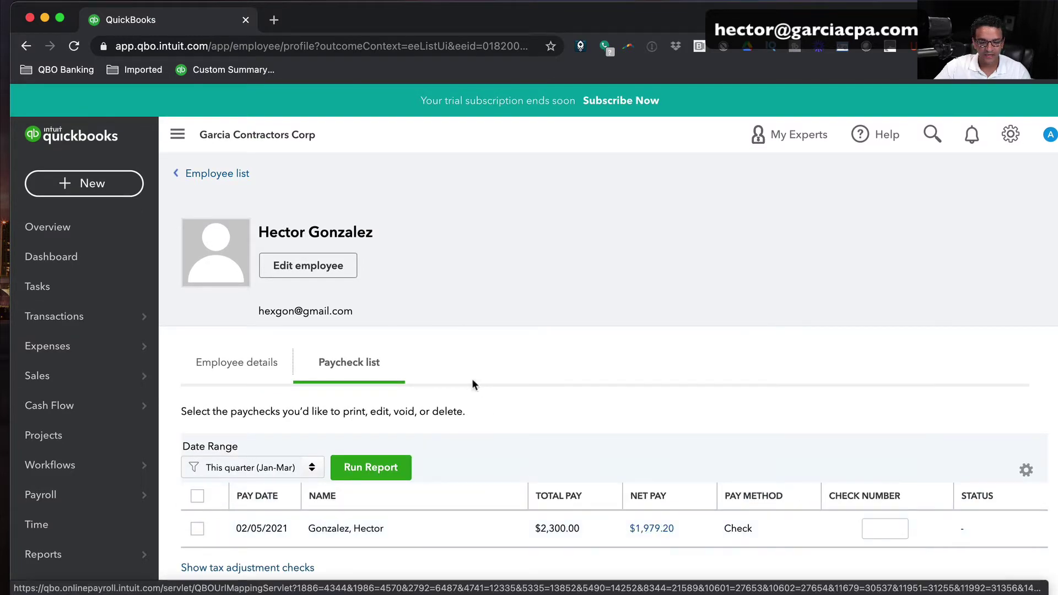
scroll(453, 364, "down", 10)
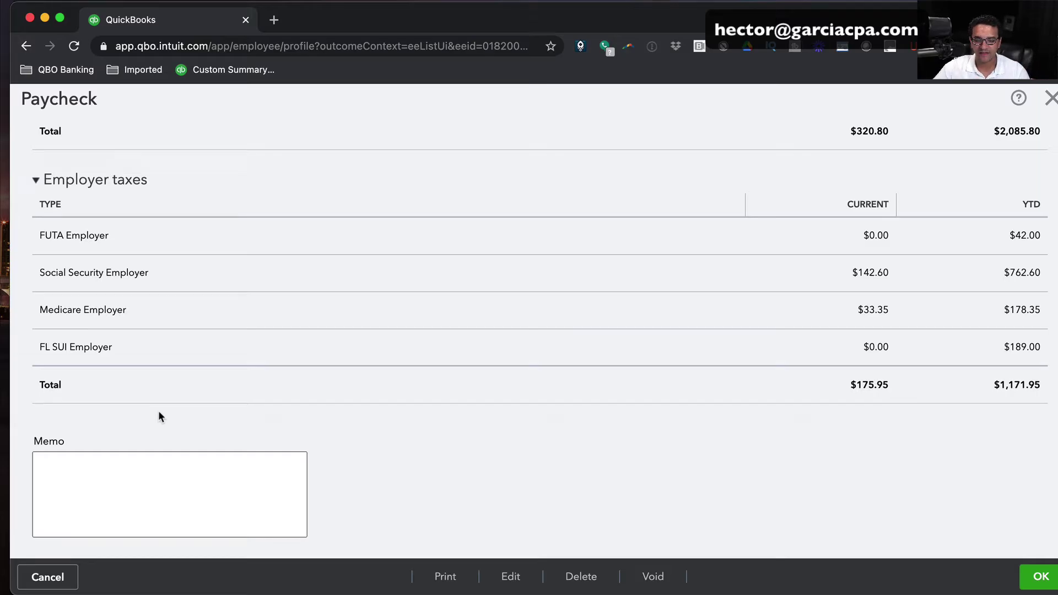
scroll(158, 411, "up", 10)
left_click(1036, 577)
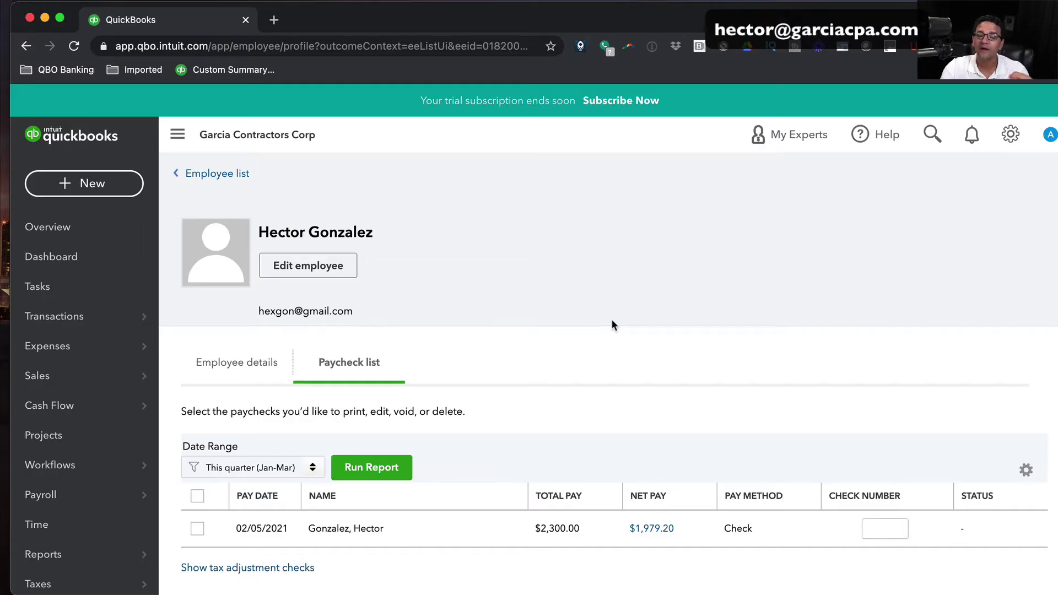
Step: Open the hourly employee's pay settings for editing, showing $50.00/hour, 8 hours/day, 5 days/week
left_click(234, 360)
scroll(353, 401, "down", 2)
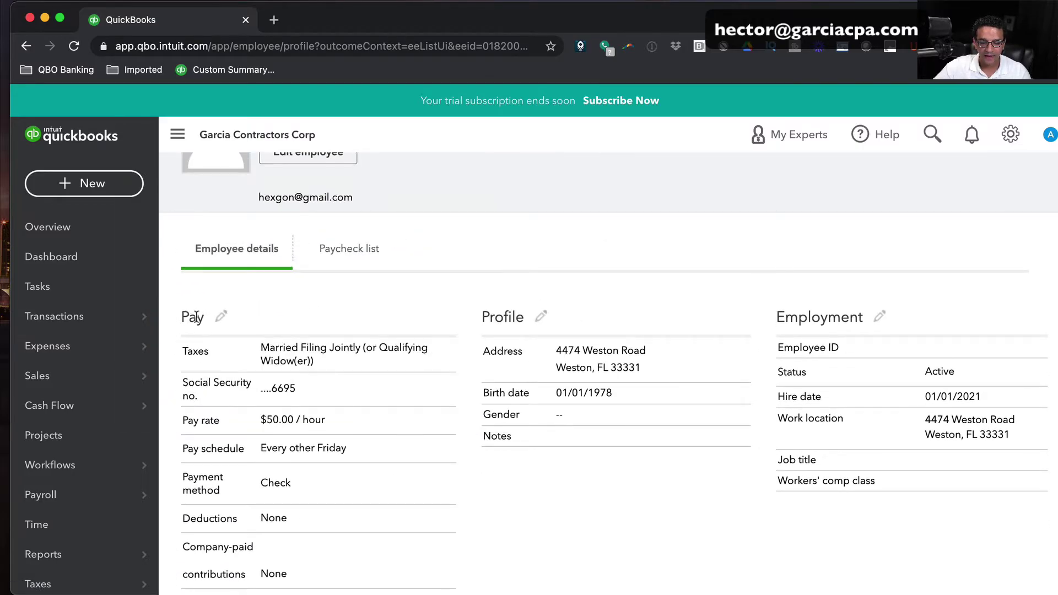
left_click(218, 320)
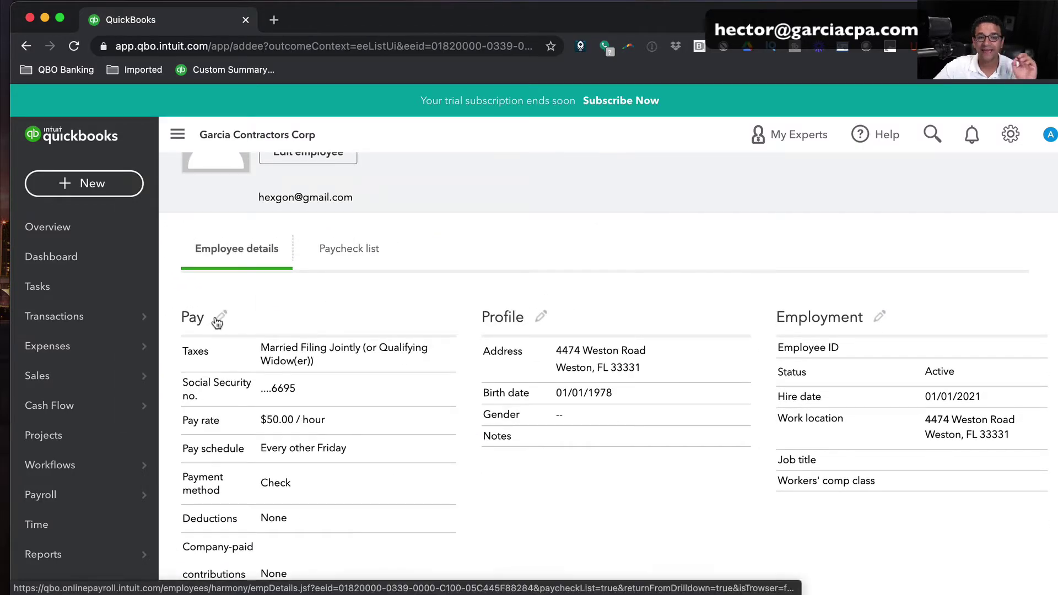
left_click(218, 320)
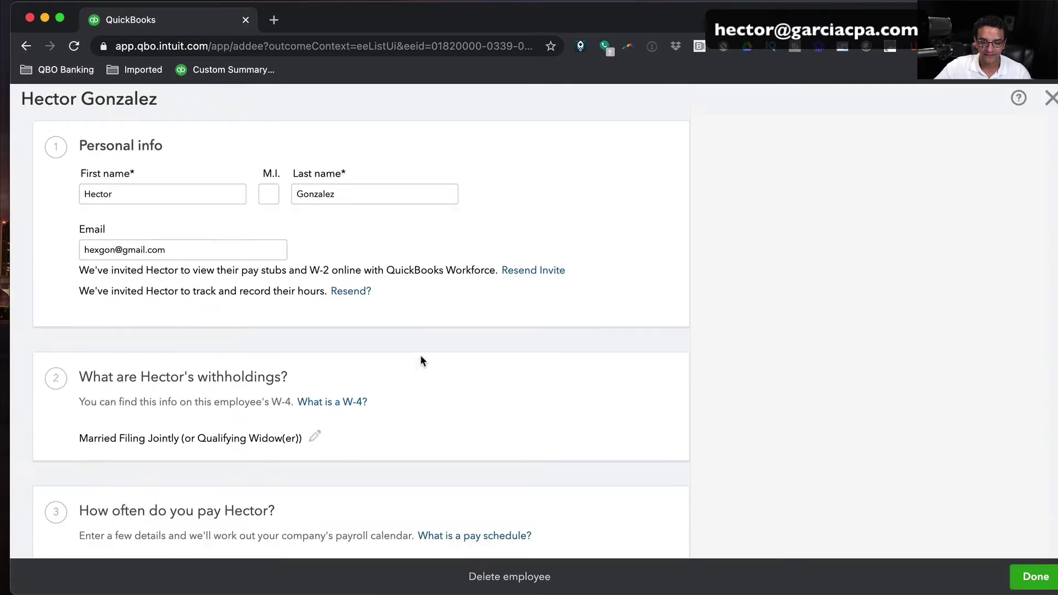
scroll(420, 354, "down", 8)
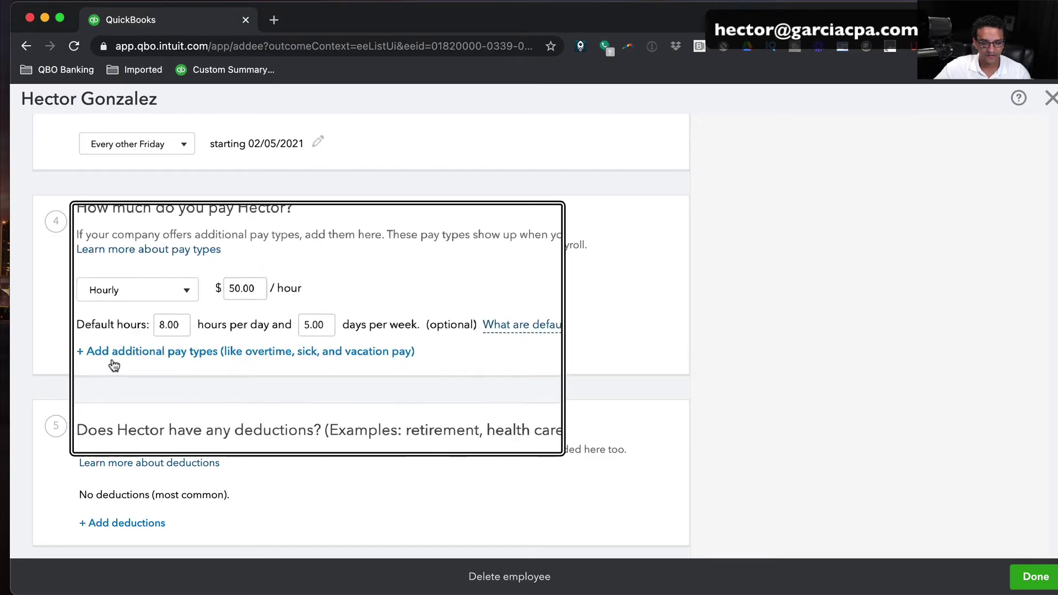
Step: Leave Paid time off as the only extra pay type, clearing Sick, Vacation and Holiday Pay
left_click(156, 357)
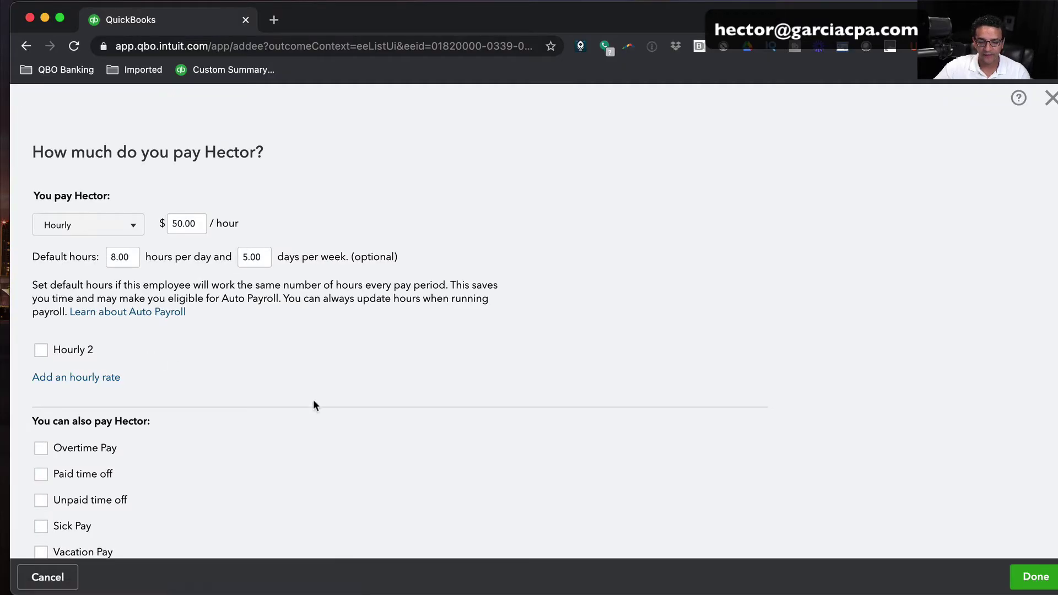
scroll(314, 398, "down", 3)
scroll(316, 401, "down", 3)
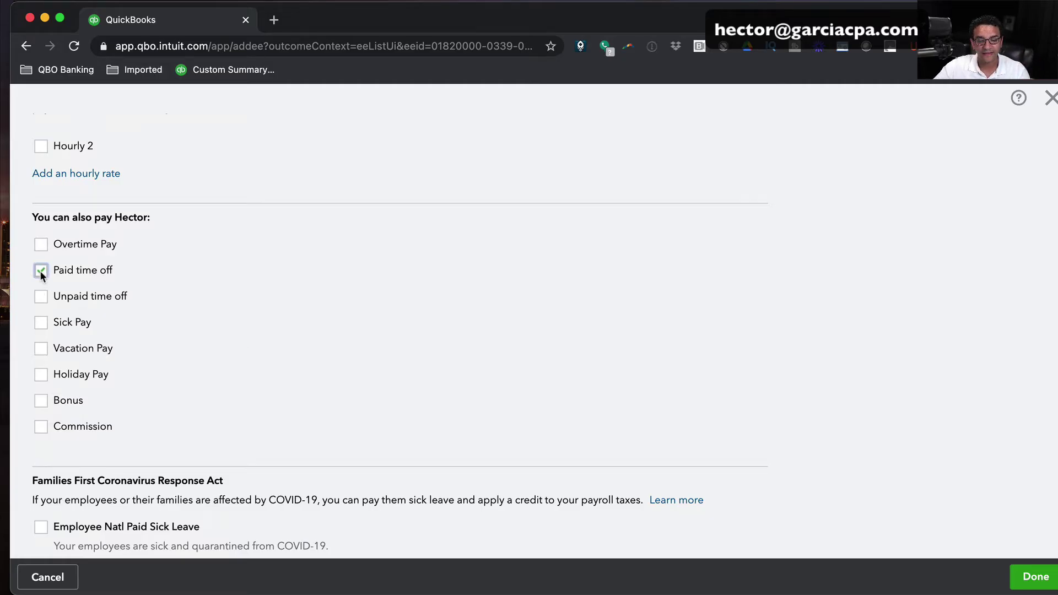
left_click(39, 316)
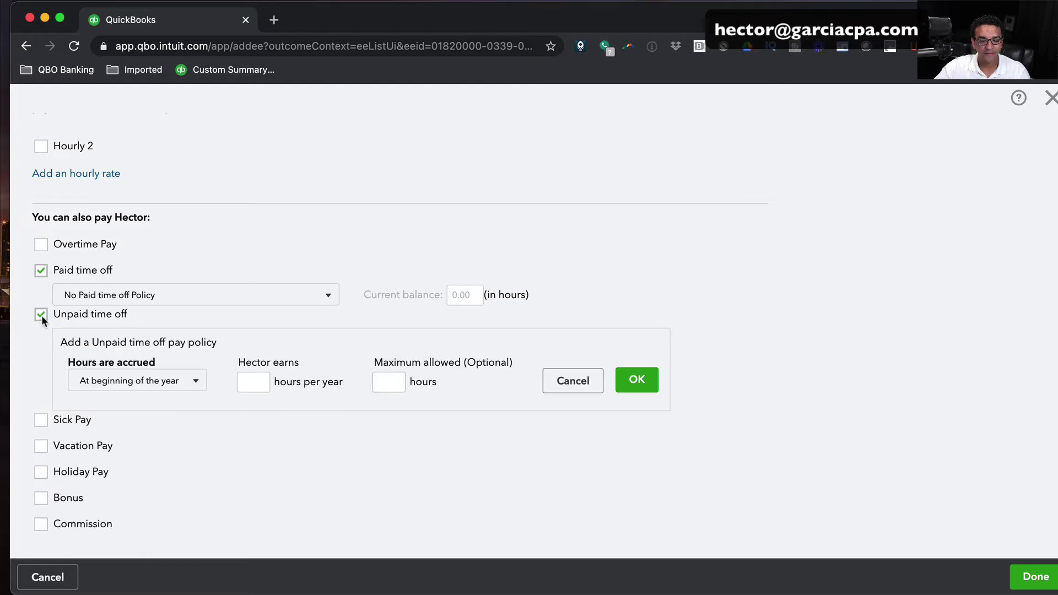
left_click(42, 315)
left_click(41, 340)
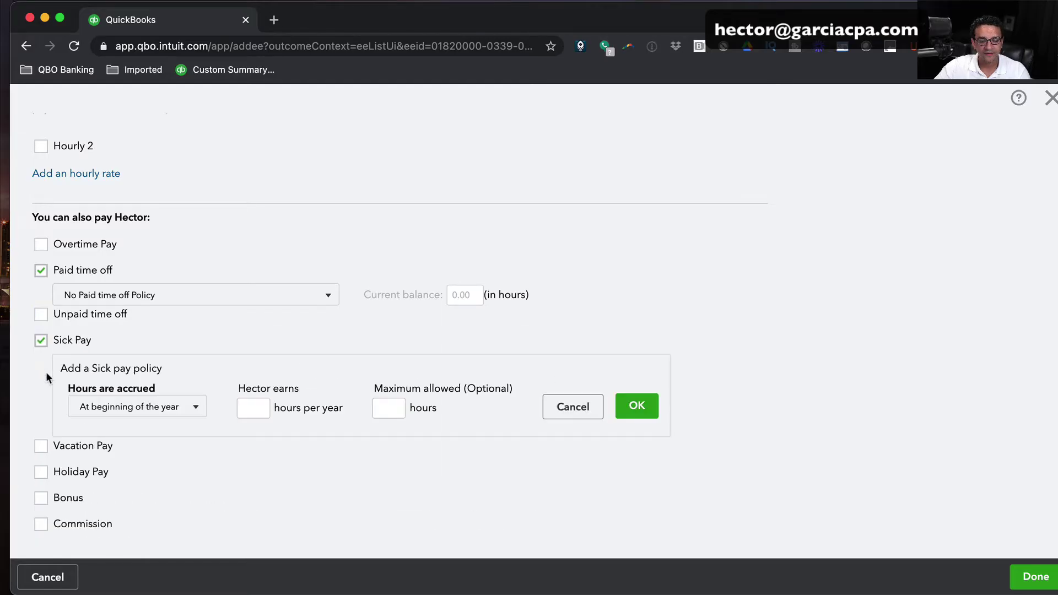
left_click(43, 444)
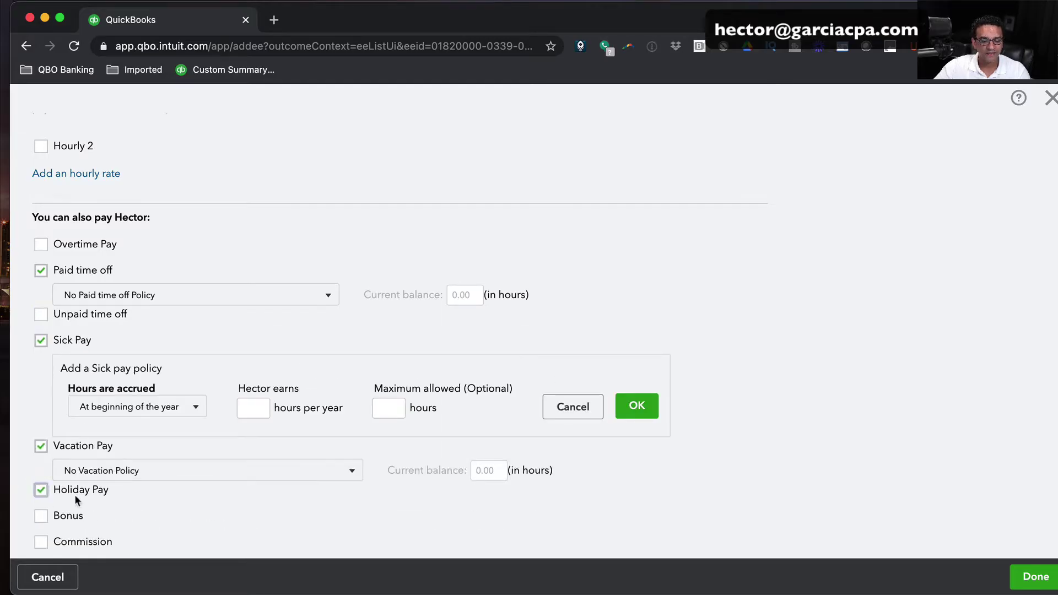
scroll(248, 514, "down", 1)
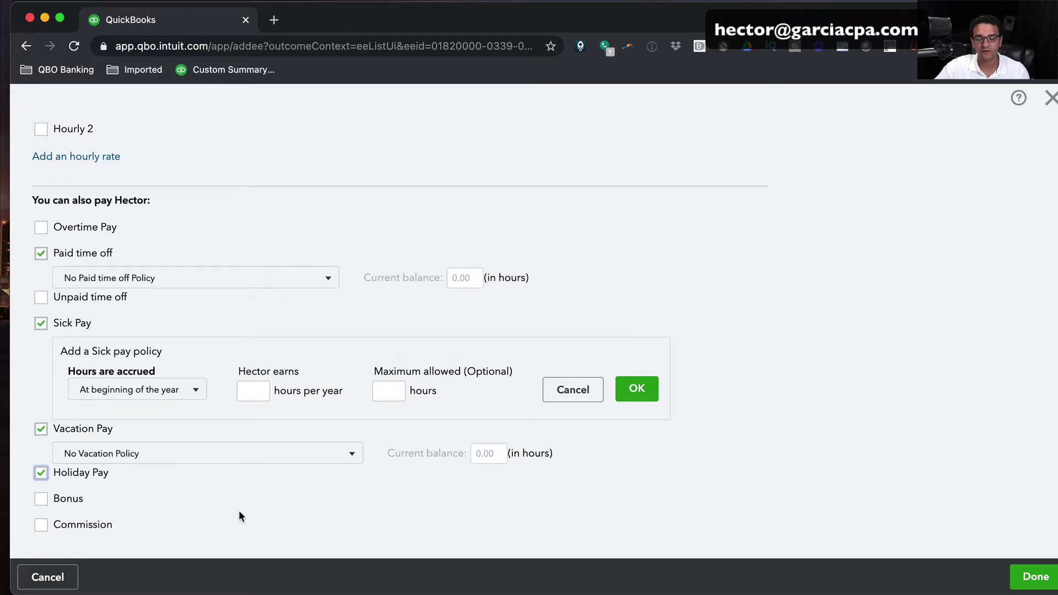
left_click(43, 323)
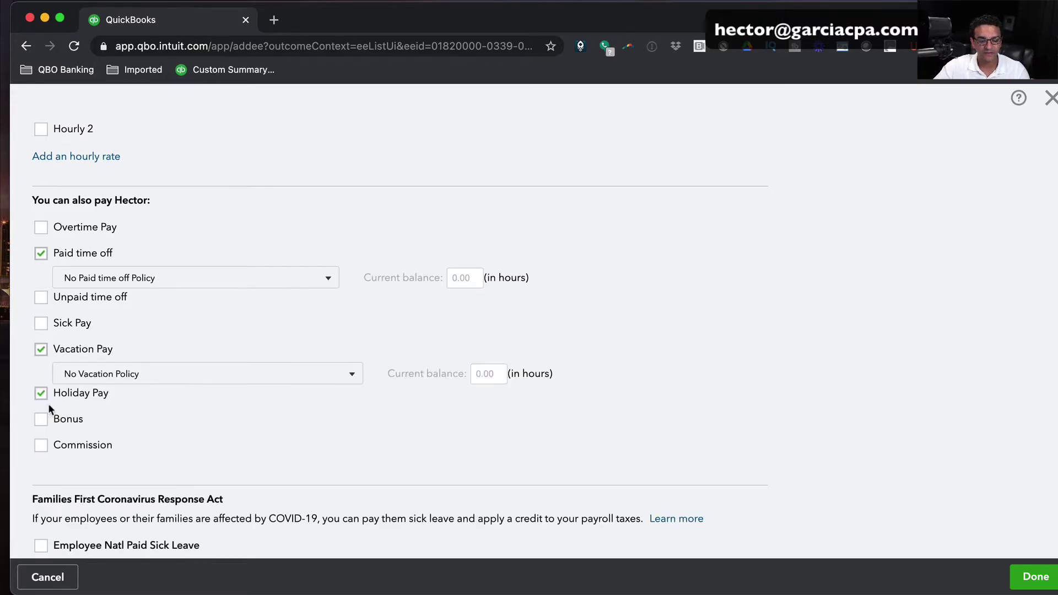
left_click(43, 351)
left_click(41, 392)
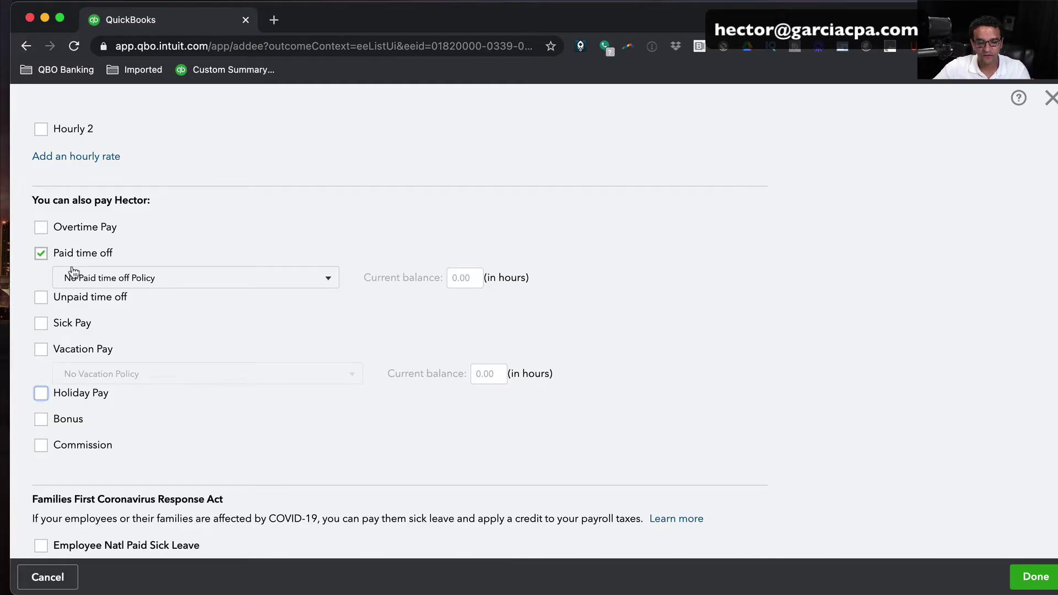
Step: Replace Paid time off with Sick Pay and Vacation Pay, then view the vacation policy list
left_click(41, 253)
scroll(291, 162, "down", 1)
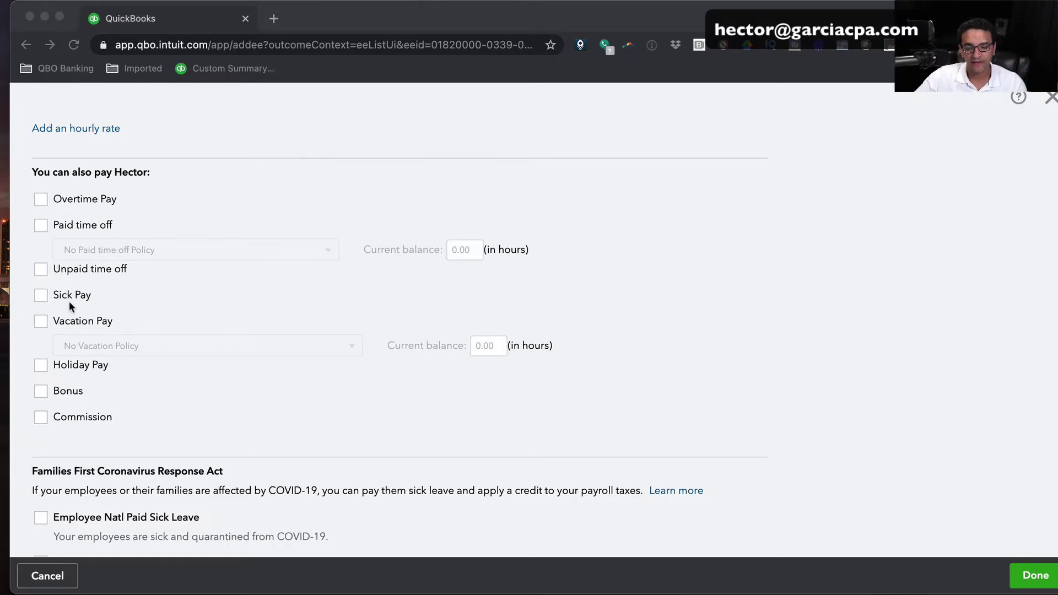
left_click(42, 293)
scroll(164, 294, "down", 3)
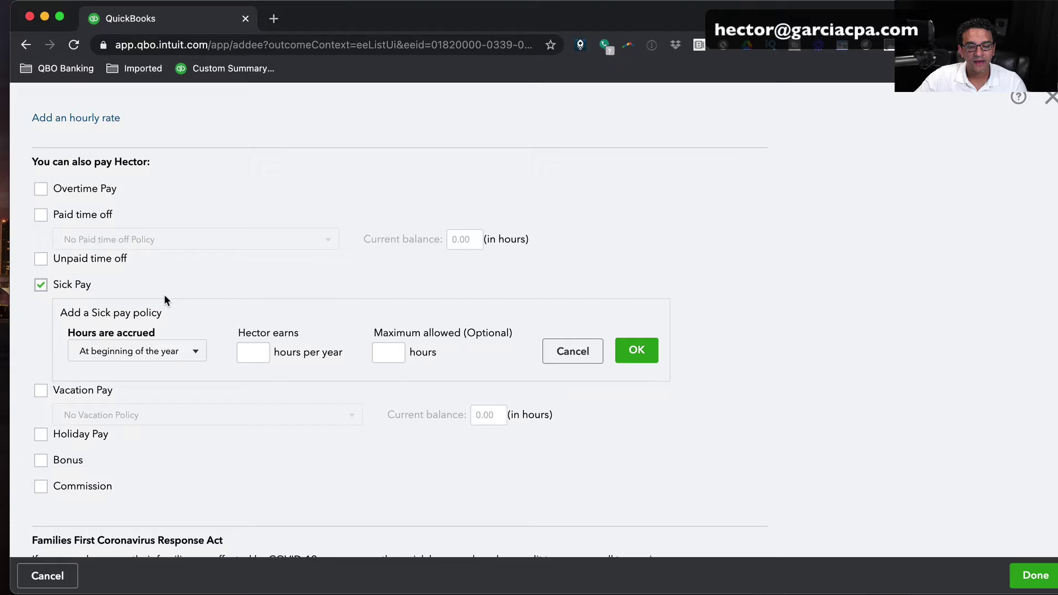
left_click(41, 334)
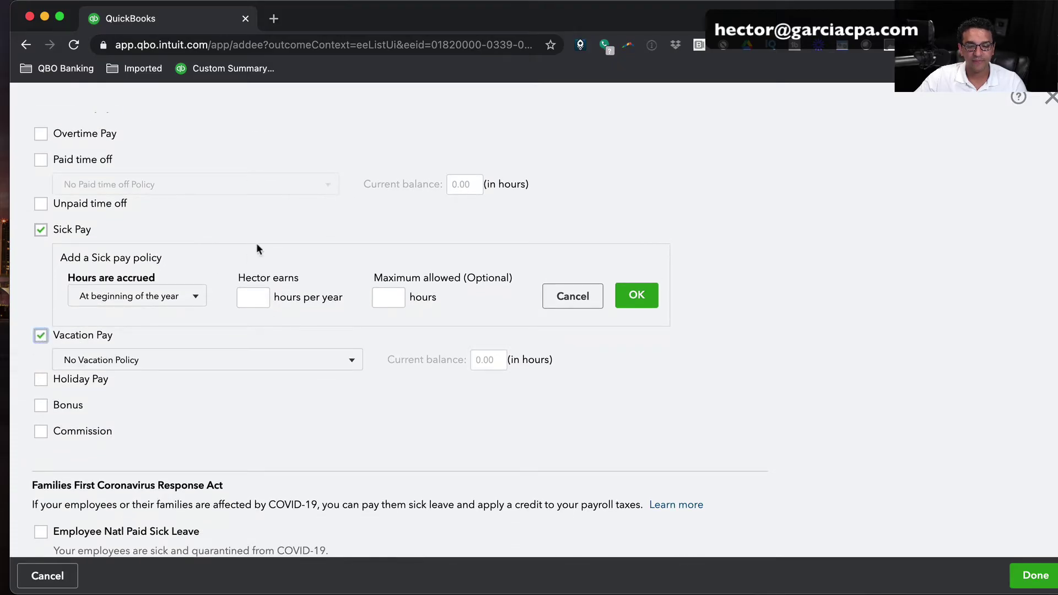
left_click(159, 365)
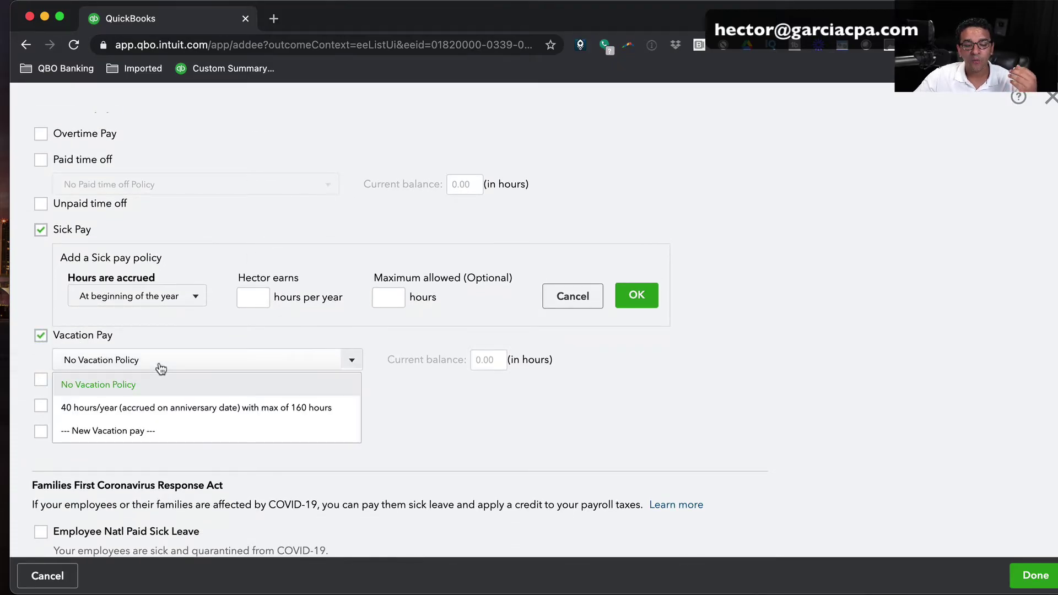
Step: Close the vacation policy list, keeping No Vacation Policy selected
left_click(221, 234)
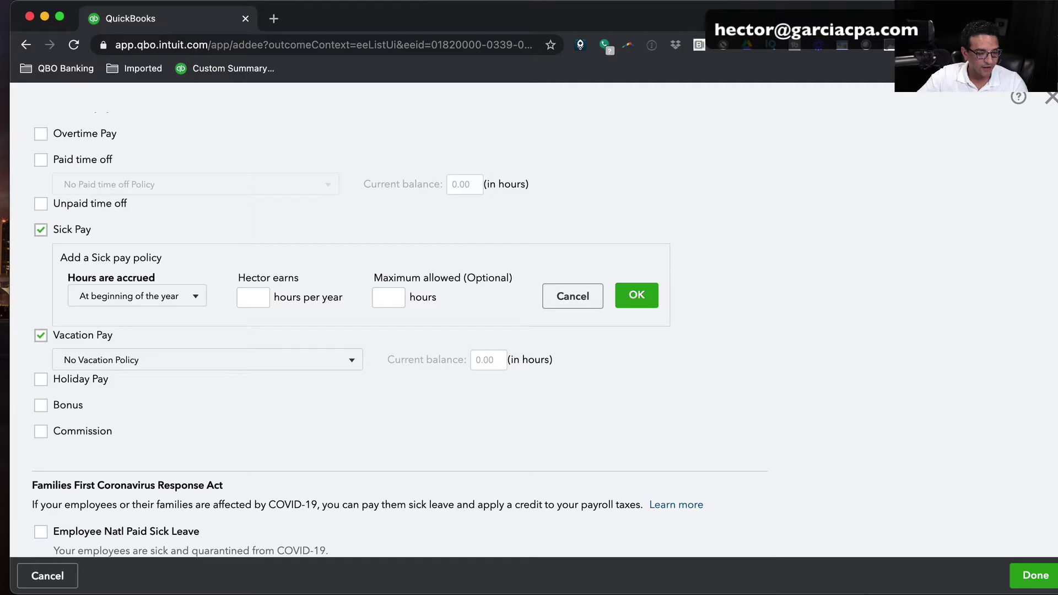
Step: Compute 26 × 4 = 104 hours in Calculator, then move it clear of the payroll form
left_click_drag(938, 116, 460, 160)
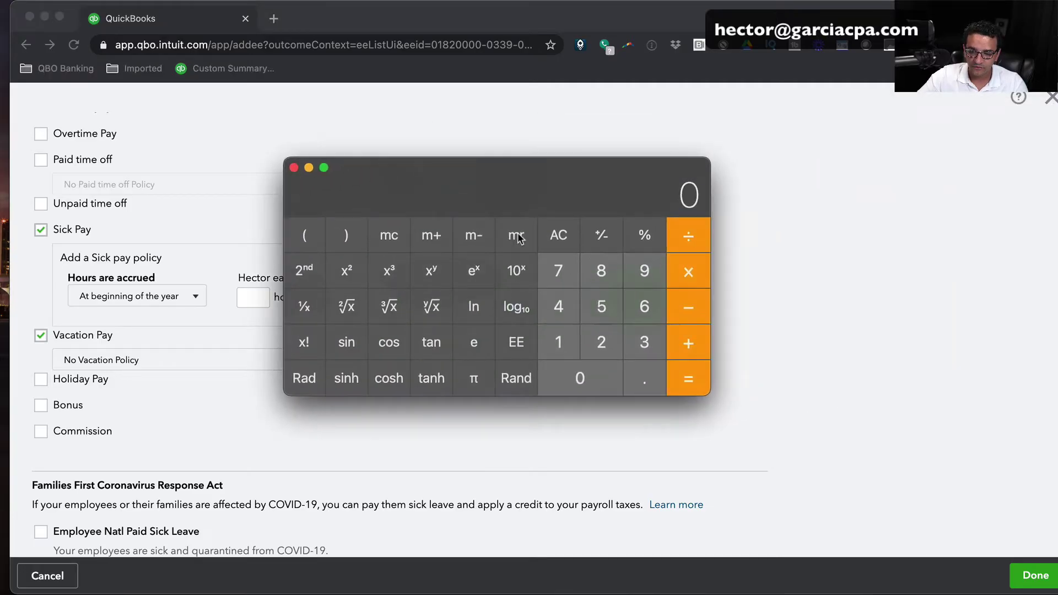
type("26")
key("asterisk")
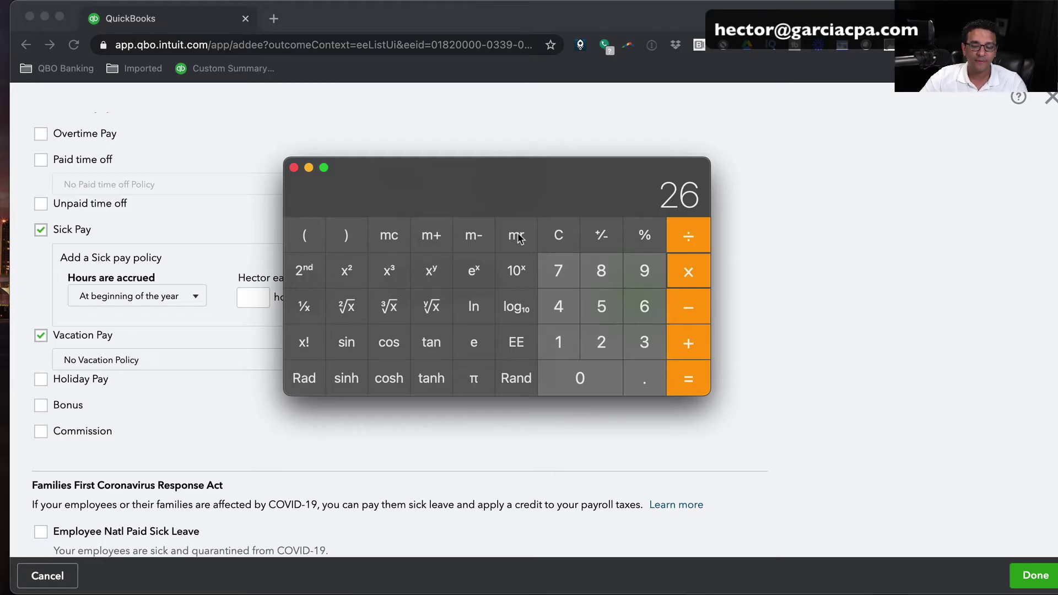
type("4")
key("Return")
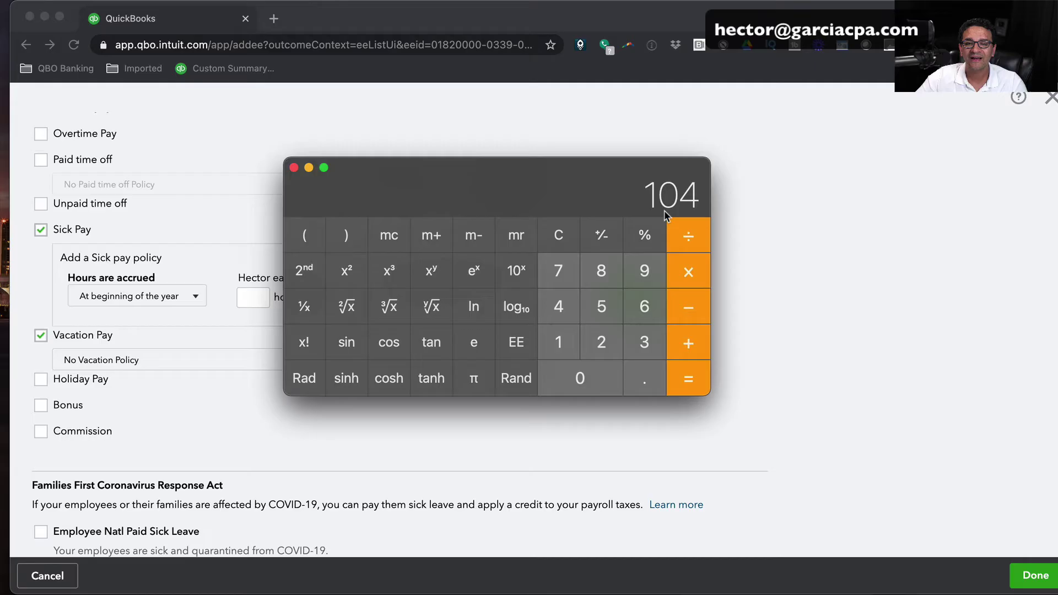
left_click_drag(510, 179, 815, 93)
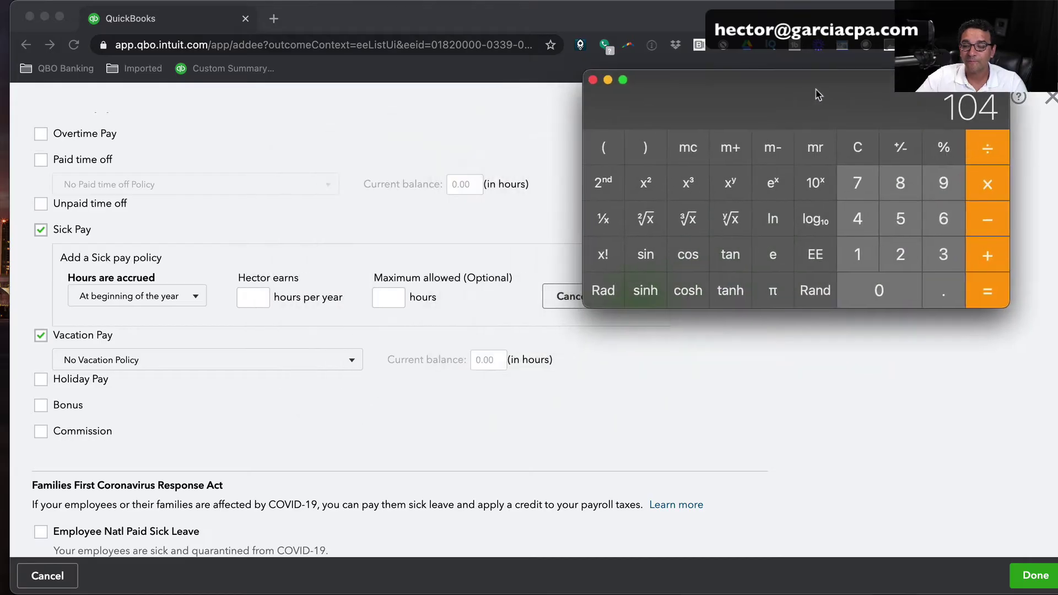
Step: Begin entering 104 as the yearly sick pay hours the employee earns
left_click(252, 300)
type("104")
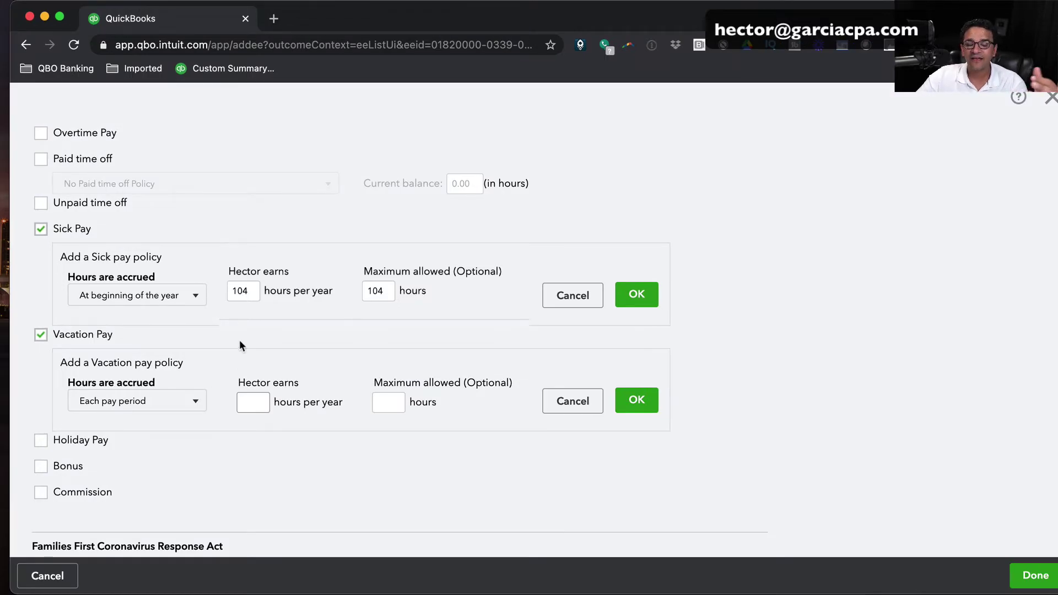
Step: Make vacation hours accrue at the beginning of the year: 80 hours per year, 160 maximum
left_click(189, 402)
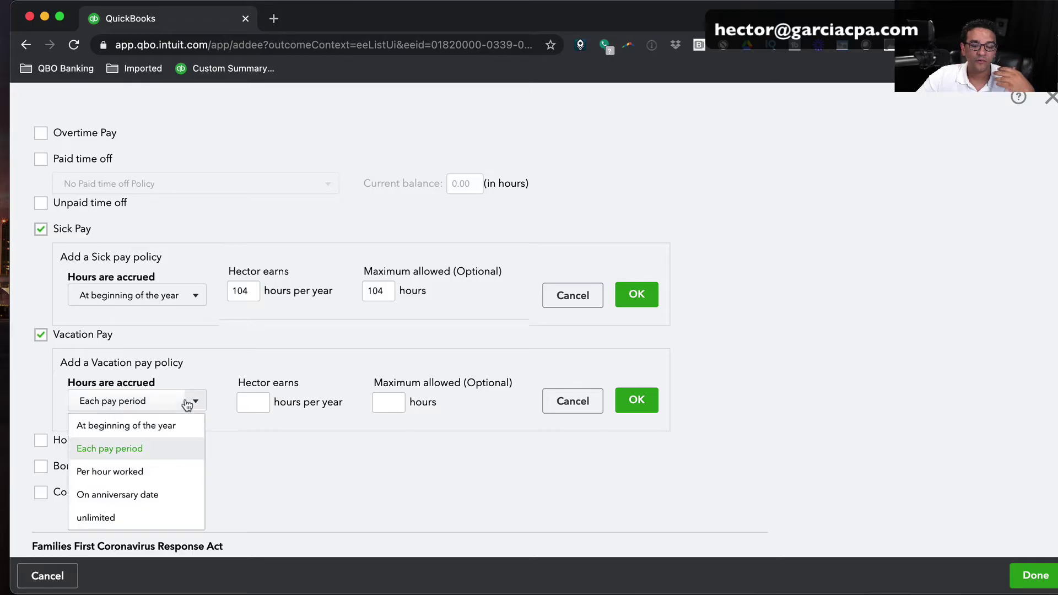
left_click(134, 426)
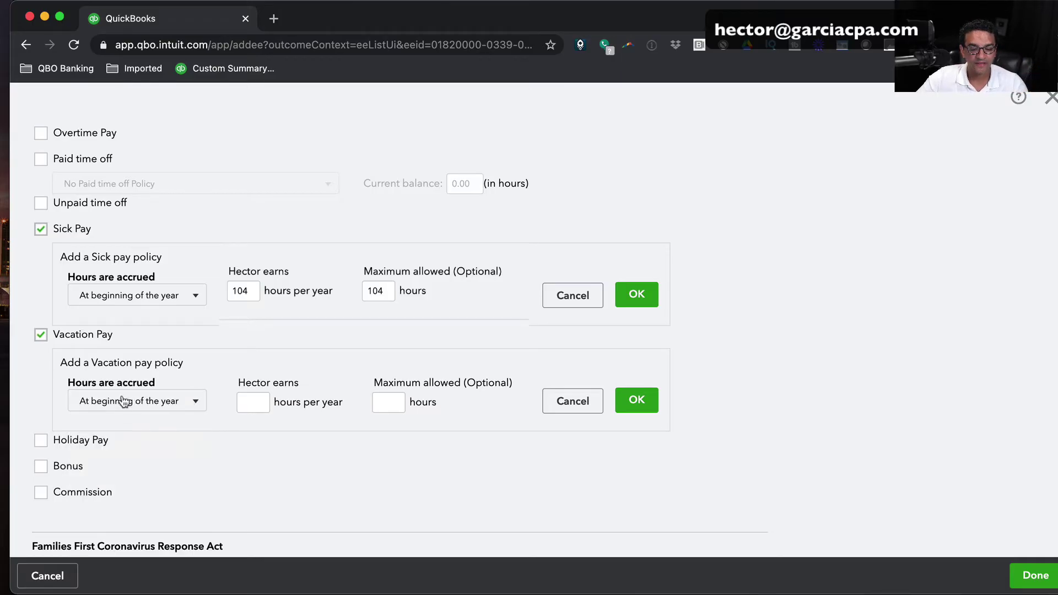
left_click(253, 403)
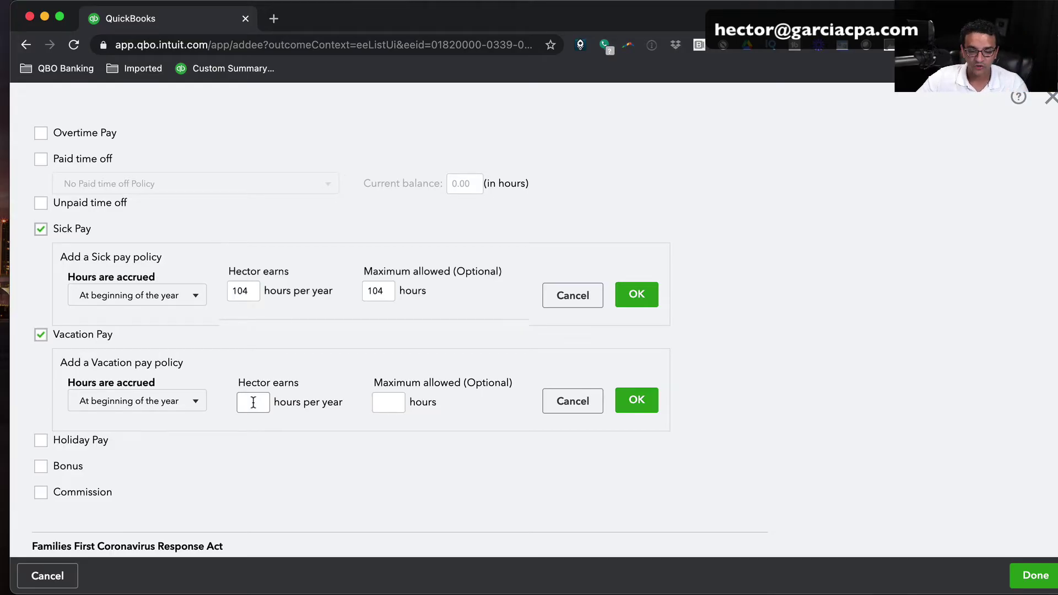
type("80")
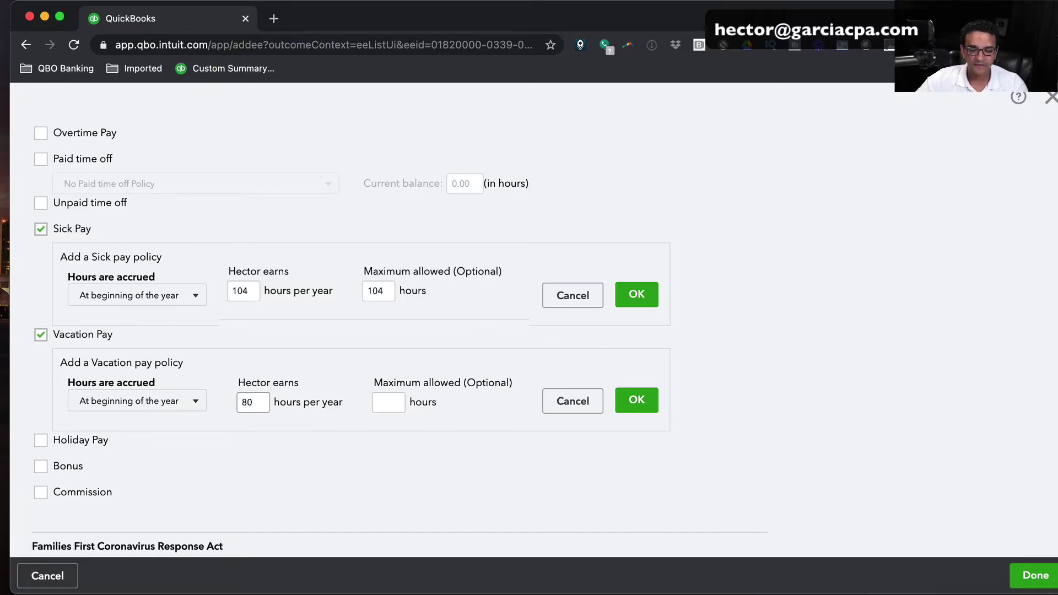
key("Tab")
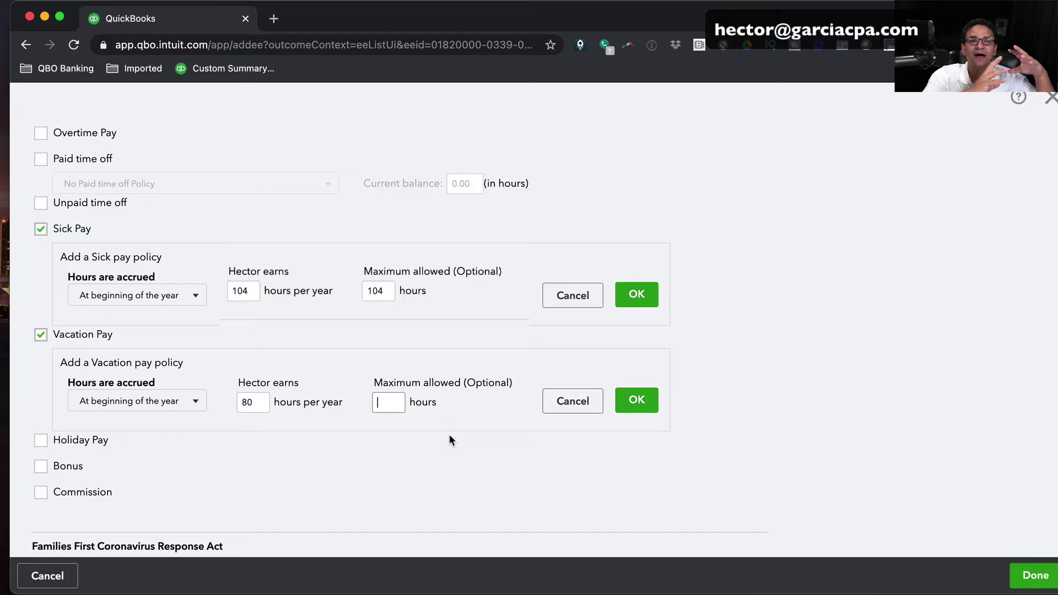
type("160")
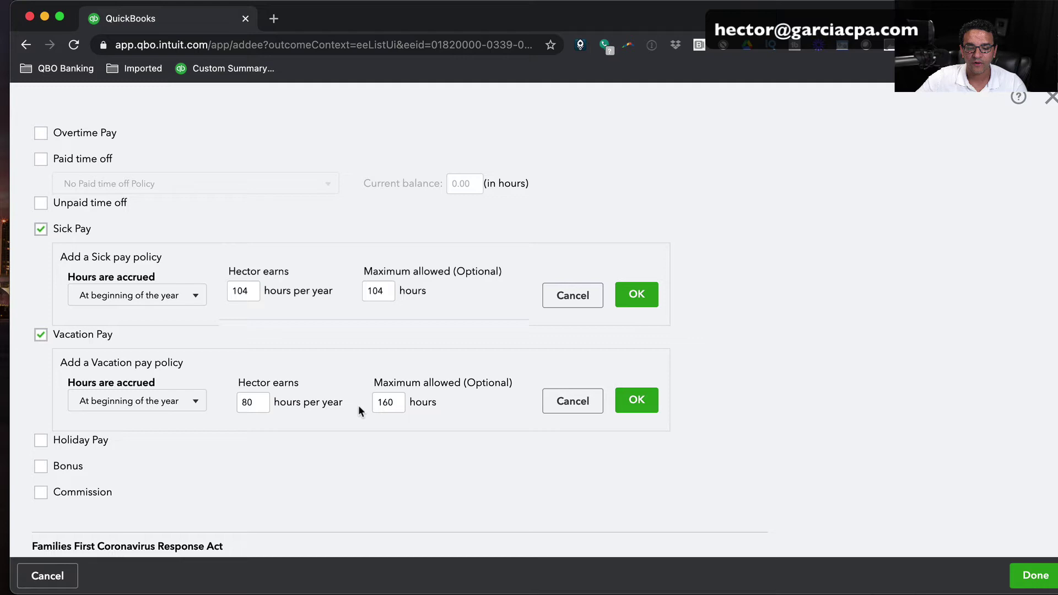
double_click(248, 402)
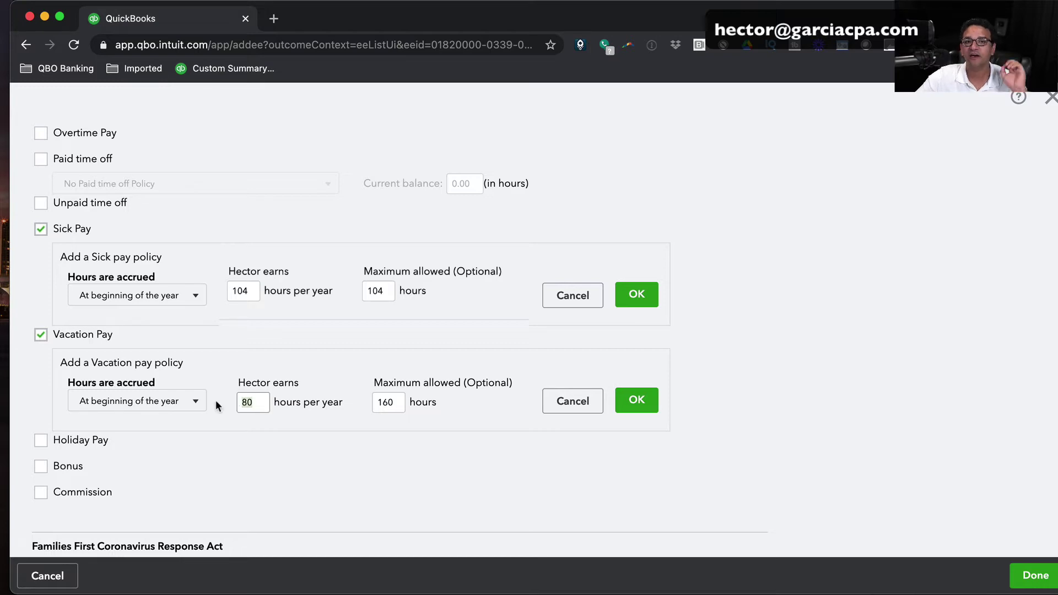
left_click(399, 401)
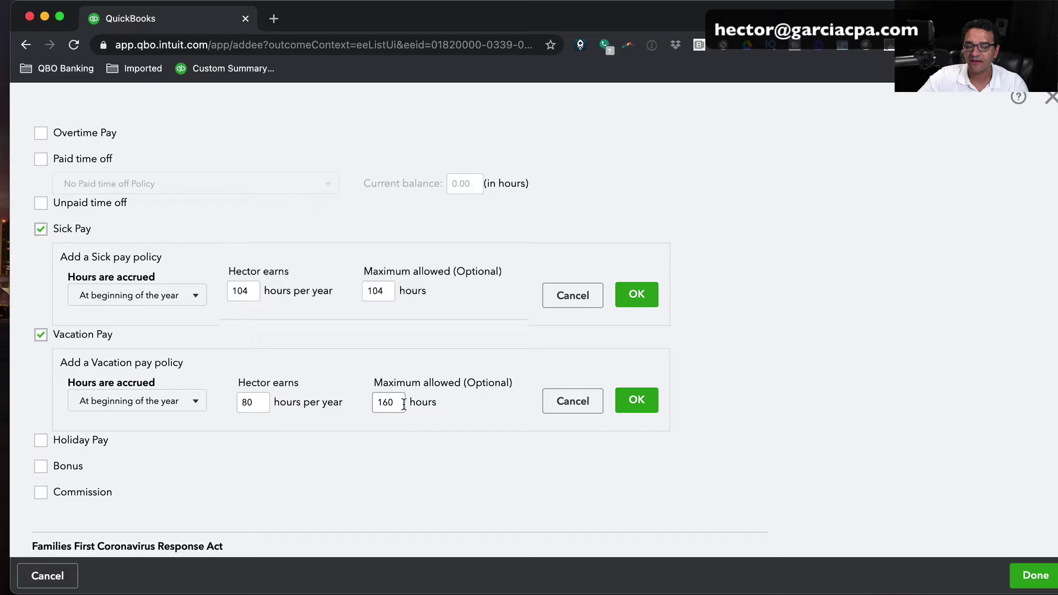
Step: Finish the policy edits so sick pay earns 106 hours per year with a 106-hour maximum
key("Tab")
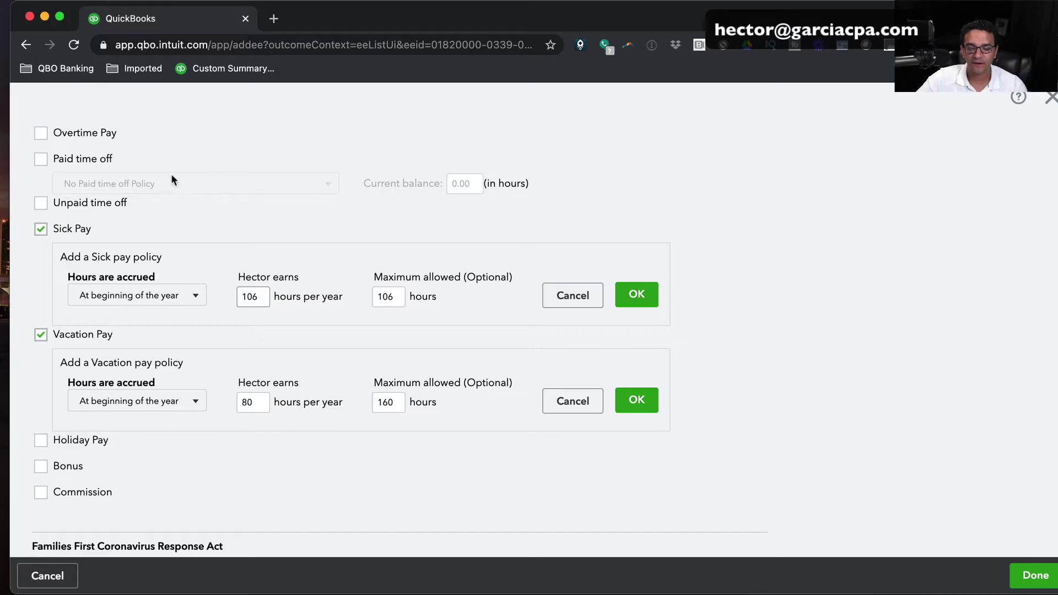
Step: Try Paid time off and its policy list, turn it back off, and add Holiday Pay
left_click(40, 159)
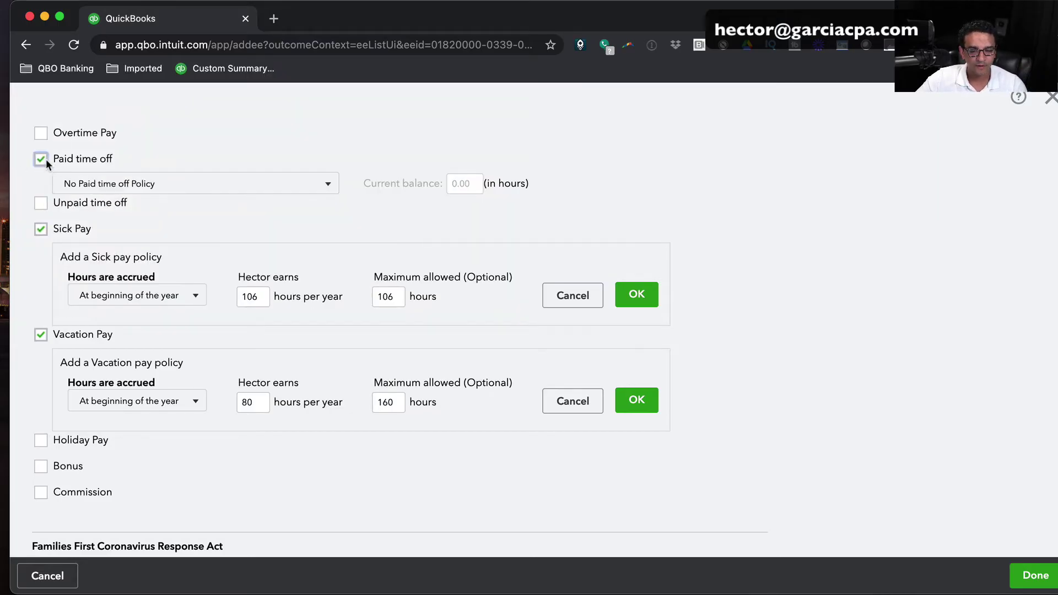
left_click(164, 188)
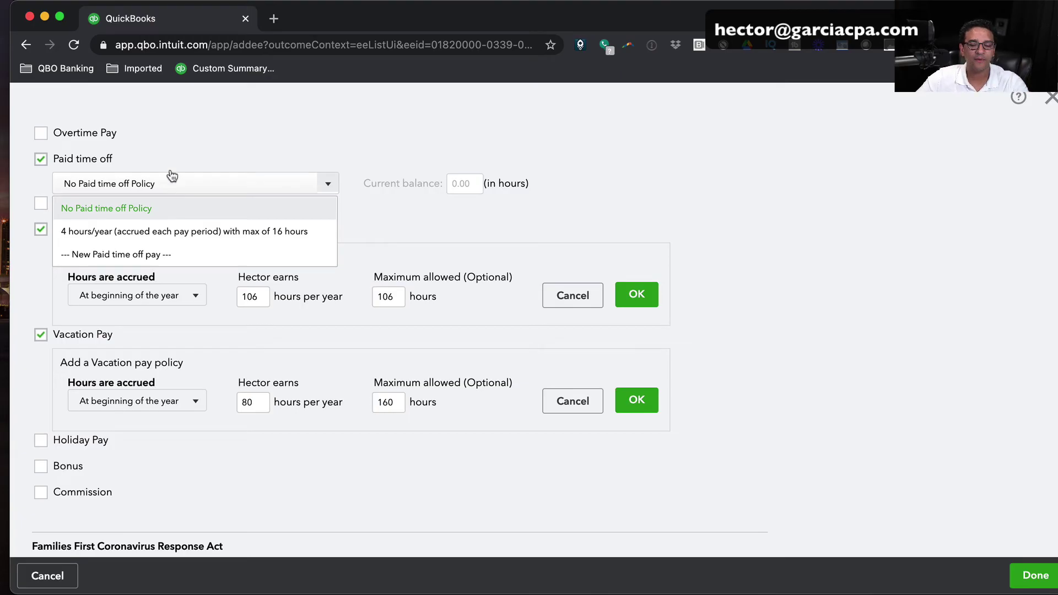
left_click(43, 159)
left_click(44, 158)
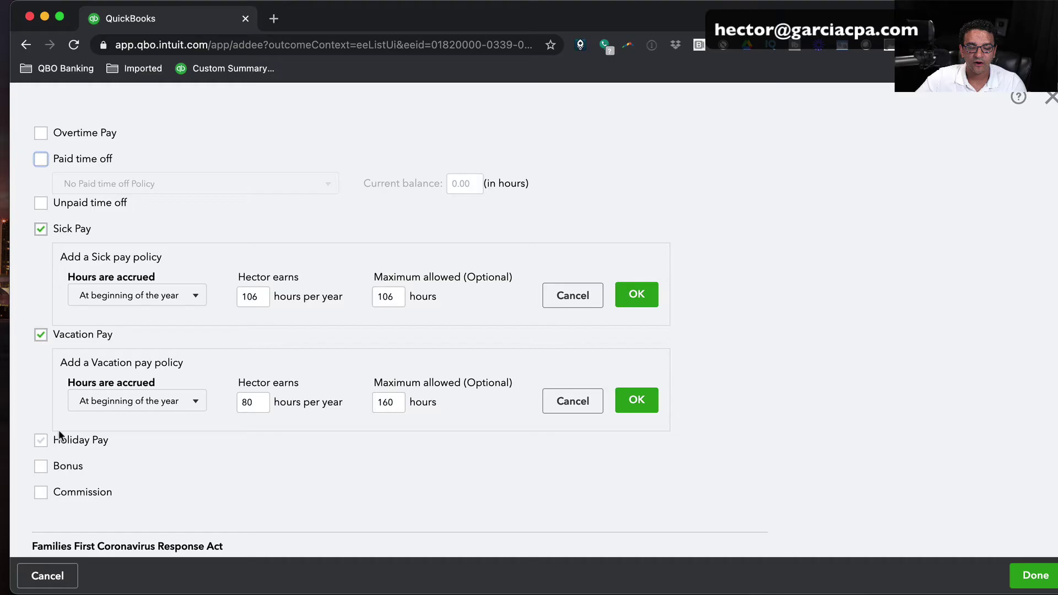
left_click(43, 441)
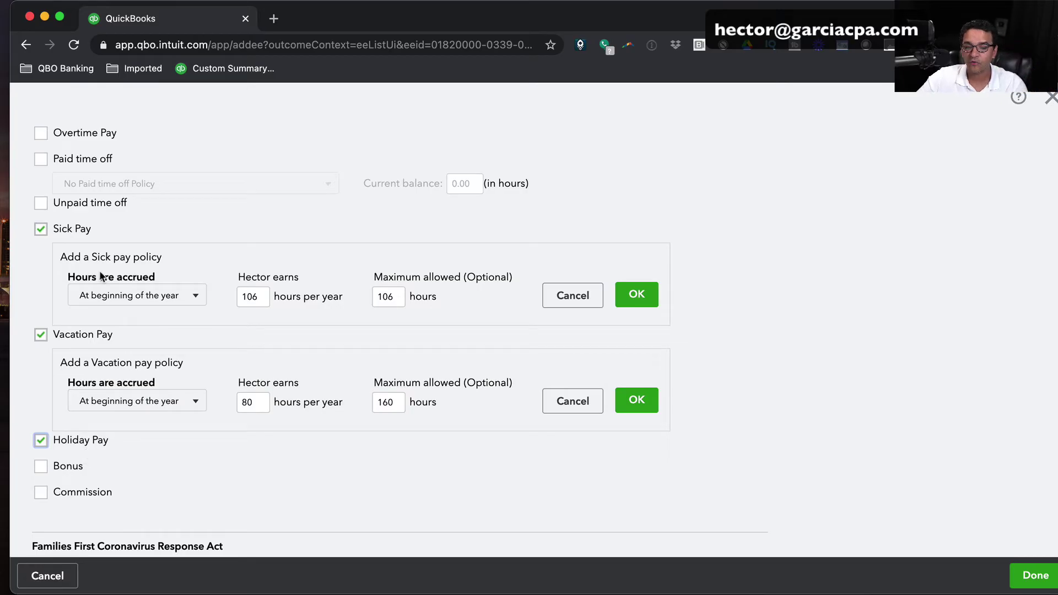
Step: Check Unpaid time off to view its accrual choices, then uncheck it again
left_click(40, 202)
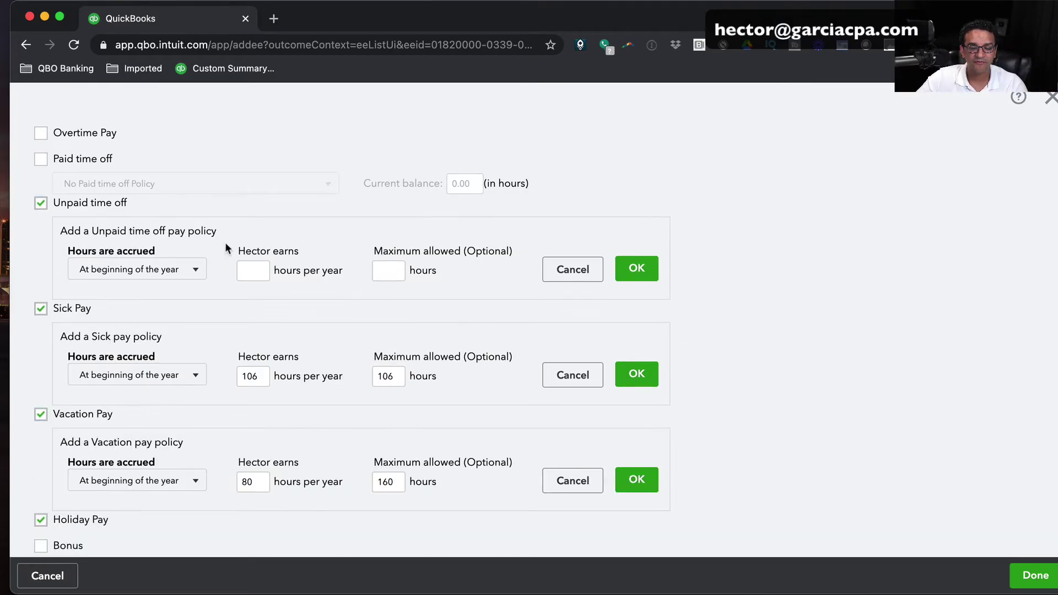
left_click(195, 271)
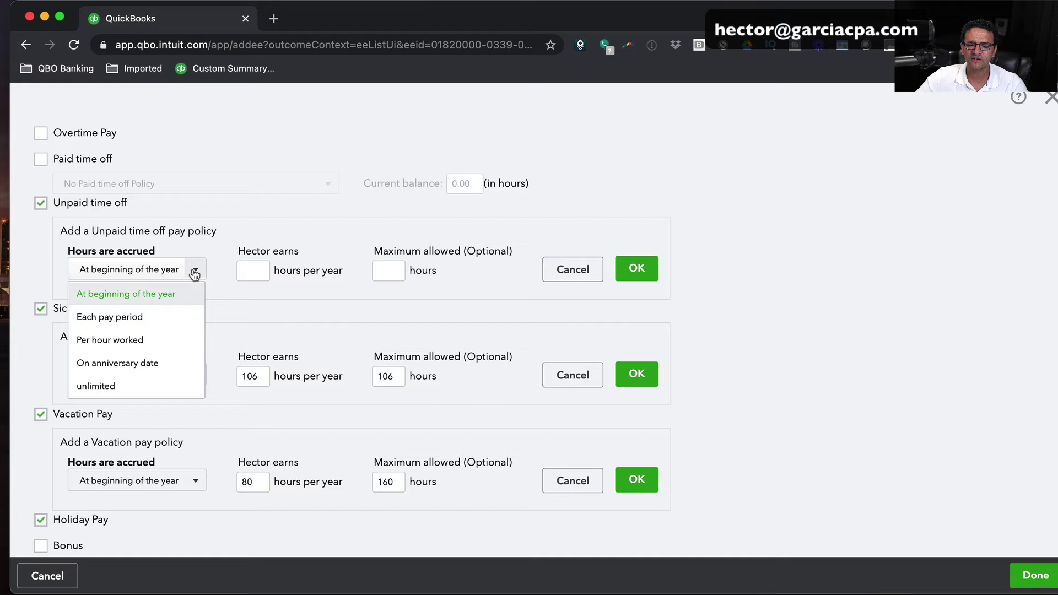
left_click(41, 202)
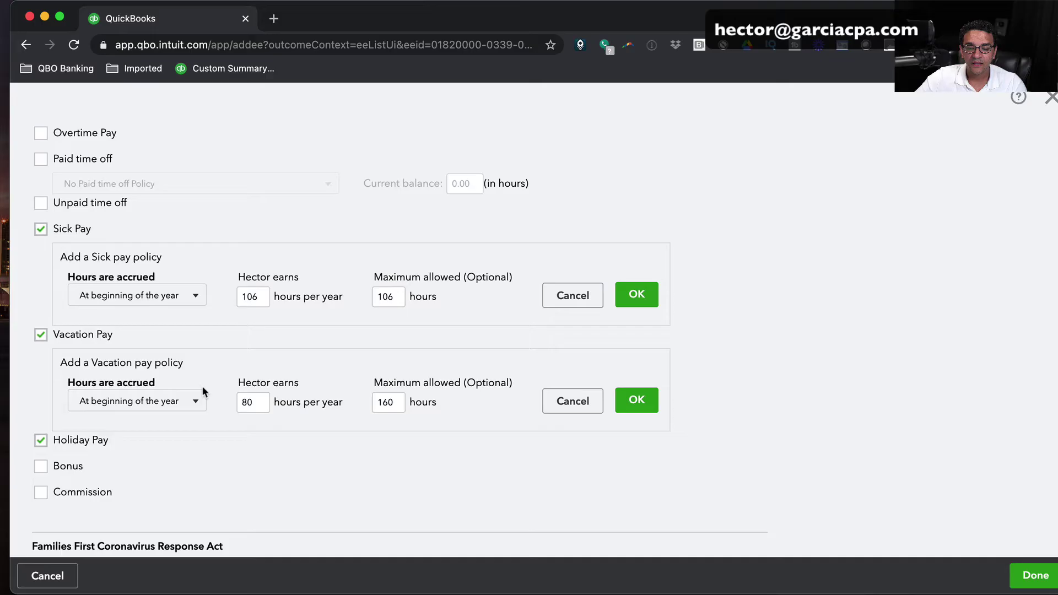
Step: Save the 106-hour sick and 80-hour vacation policies, then enter balances of 80.00 vacation and 4.00 sick hours
left_click(644, 295)
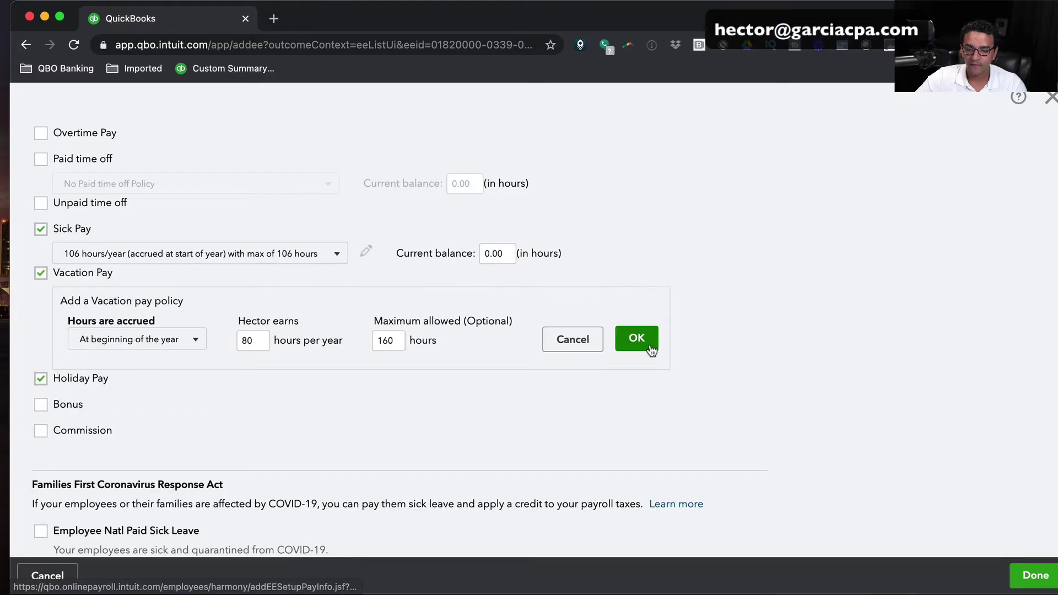
left_click(636, 338)
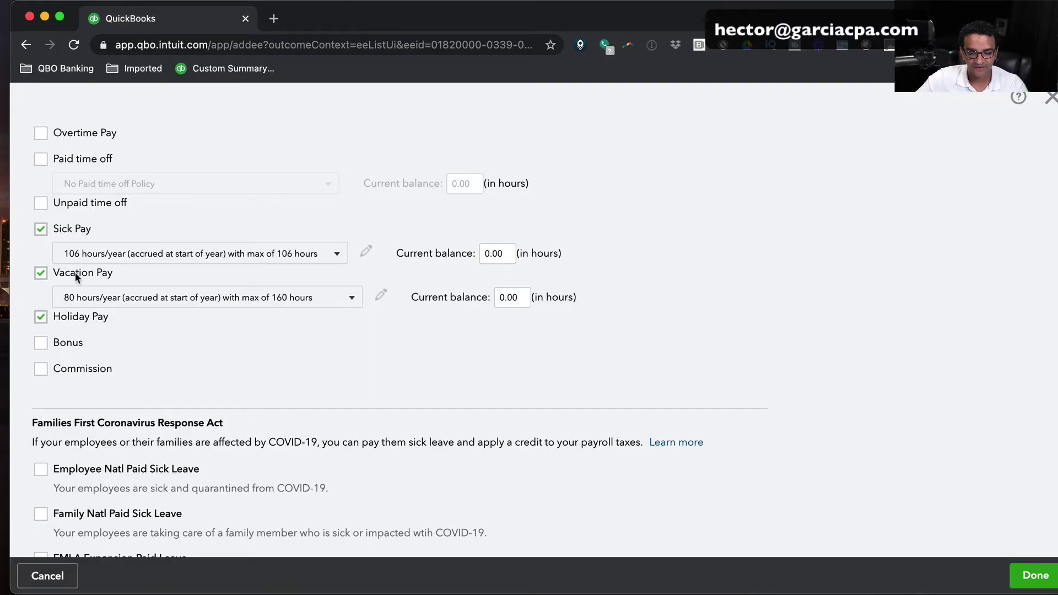
left_click(509, 298)
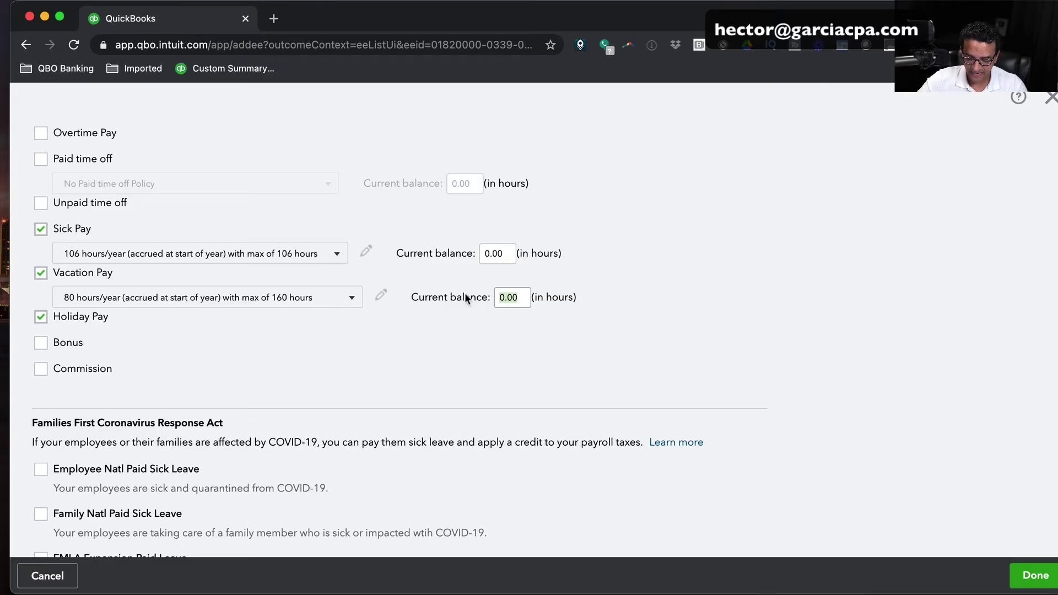
type("80")
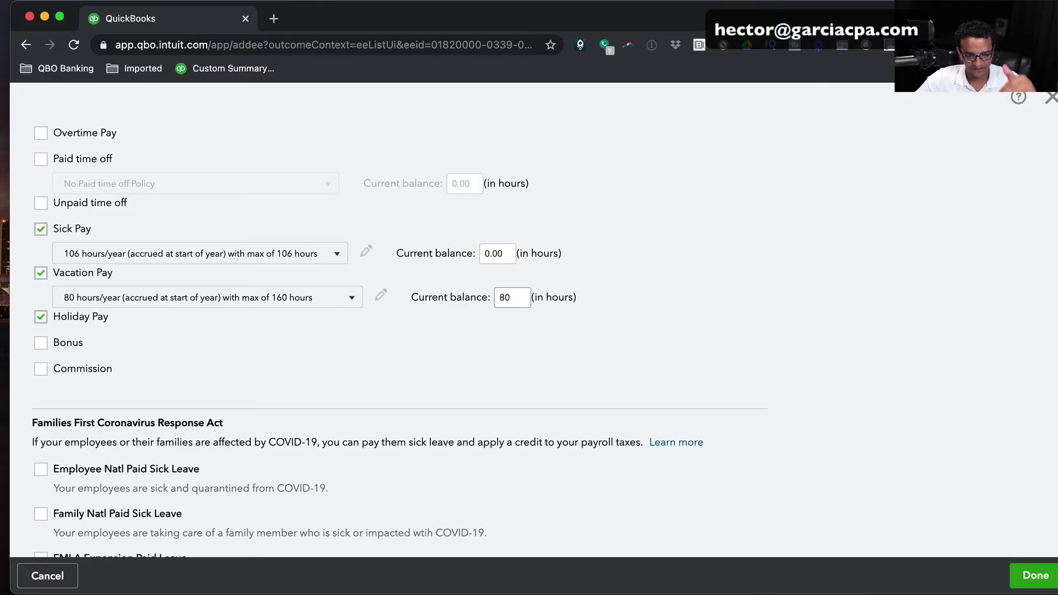
left_click(489, 254)
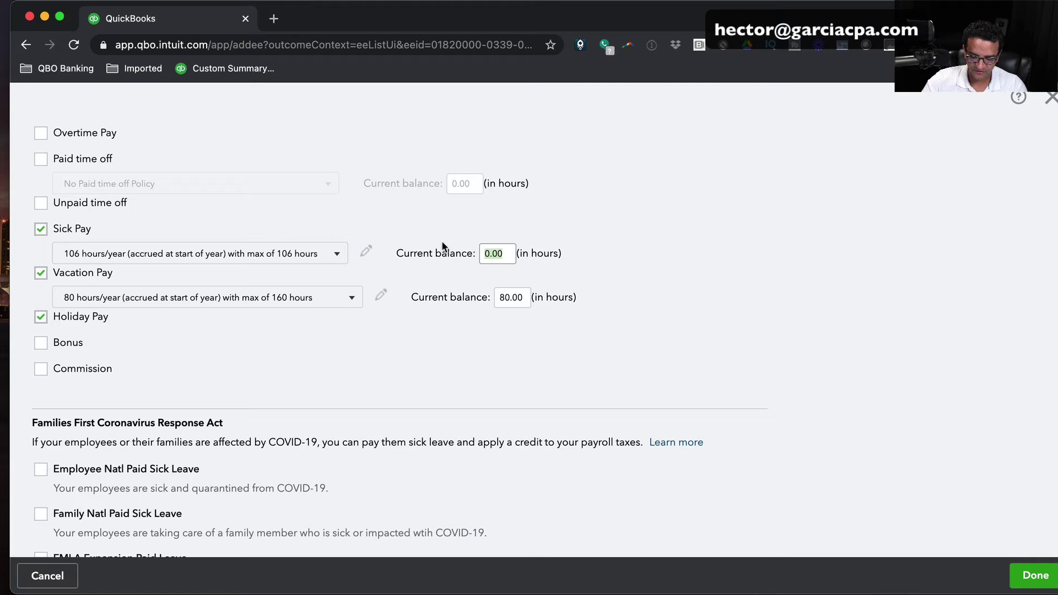
type("4")
left_click(520, 273)
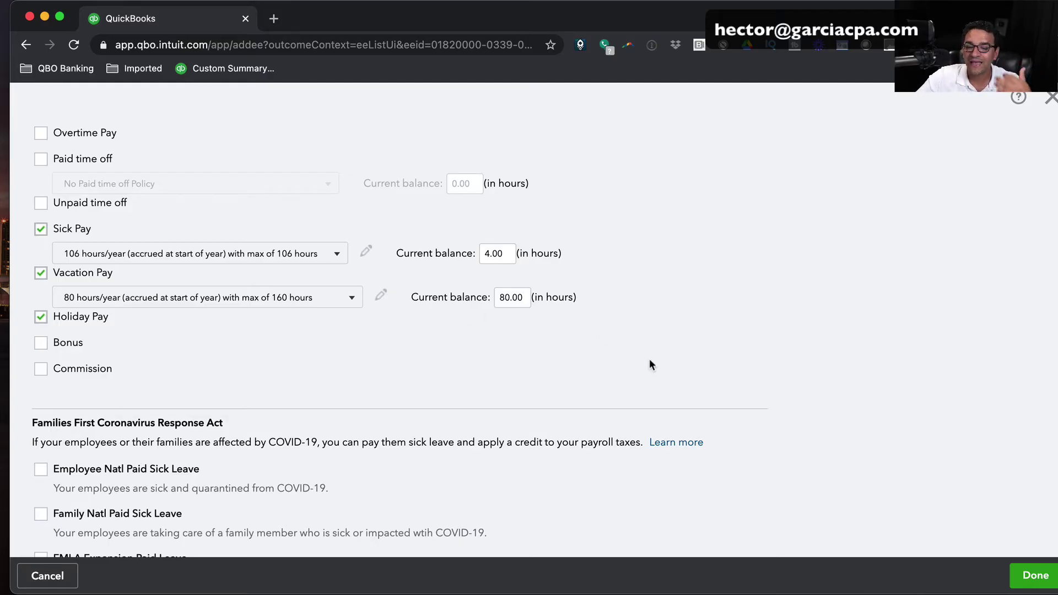
Step: Save the time-off settings and check the time-off hours on the $1,979.20 paycheck dated 02/05/2021
left_click(1043, 585)
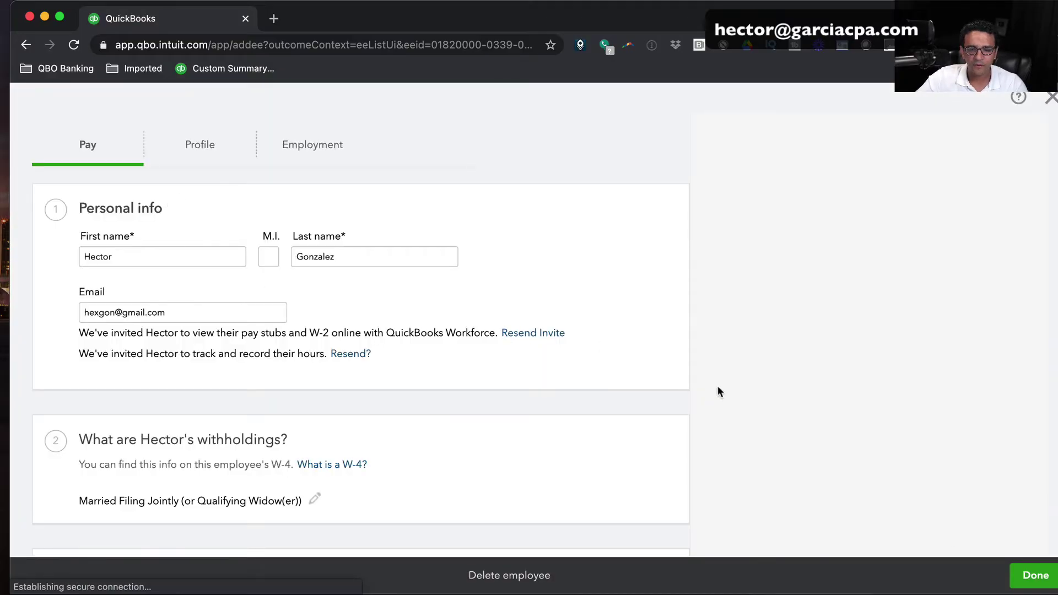
left_click(1033, 575)
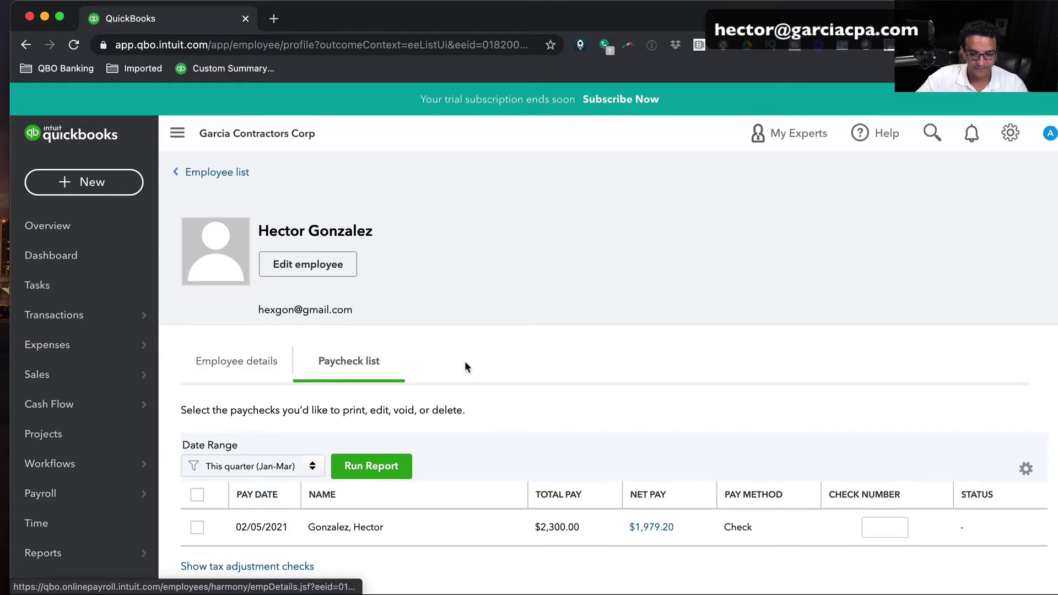
left_click(646, 528)
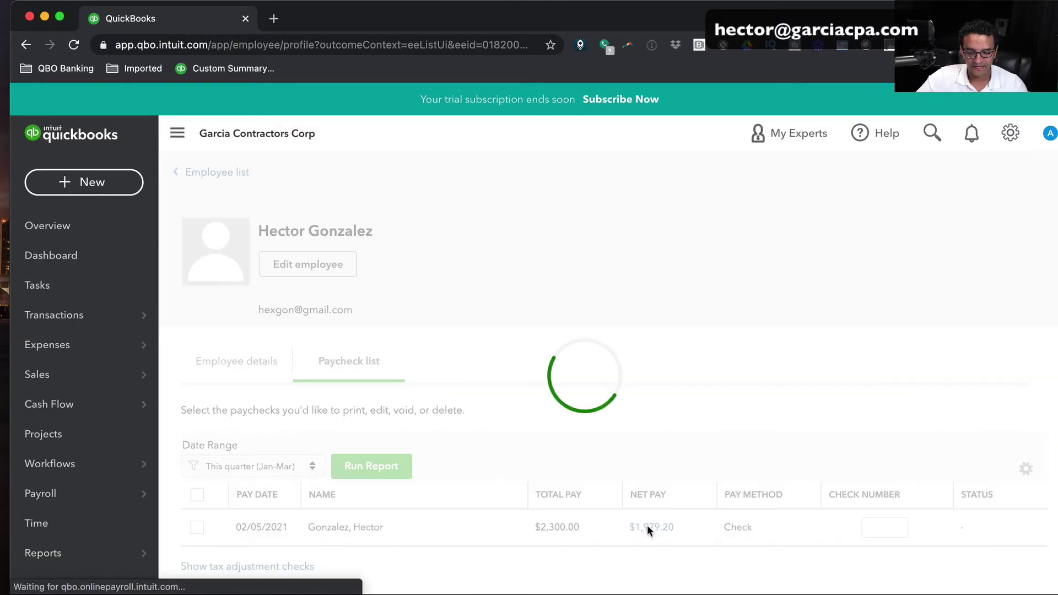
scroll(411, 371, "down", 10)
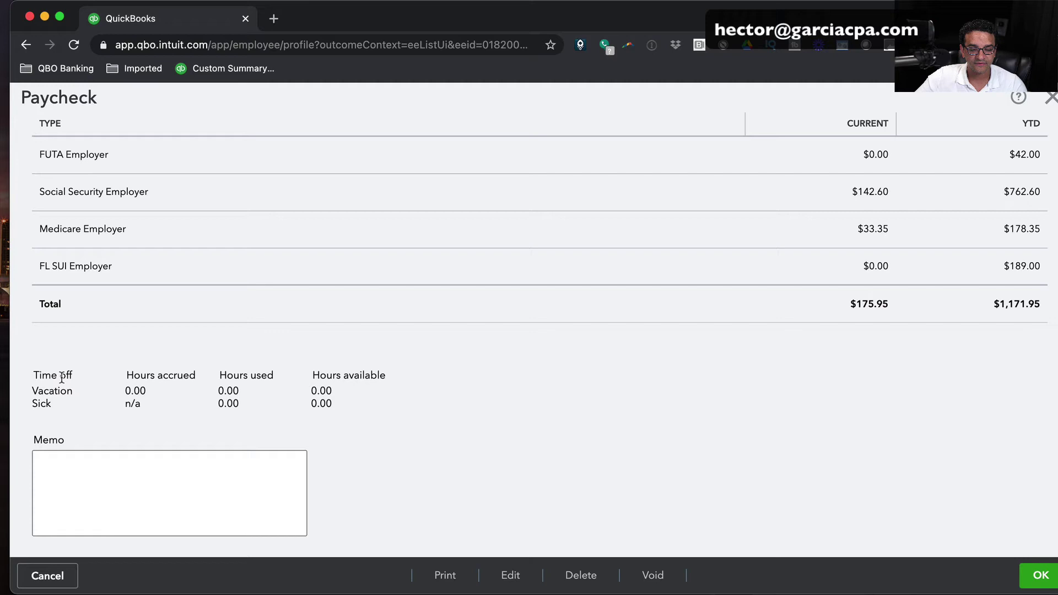
left_click_drag(33, 373, 316, 402)
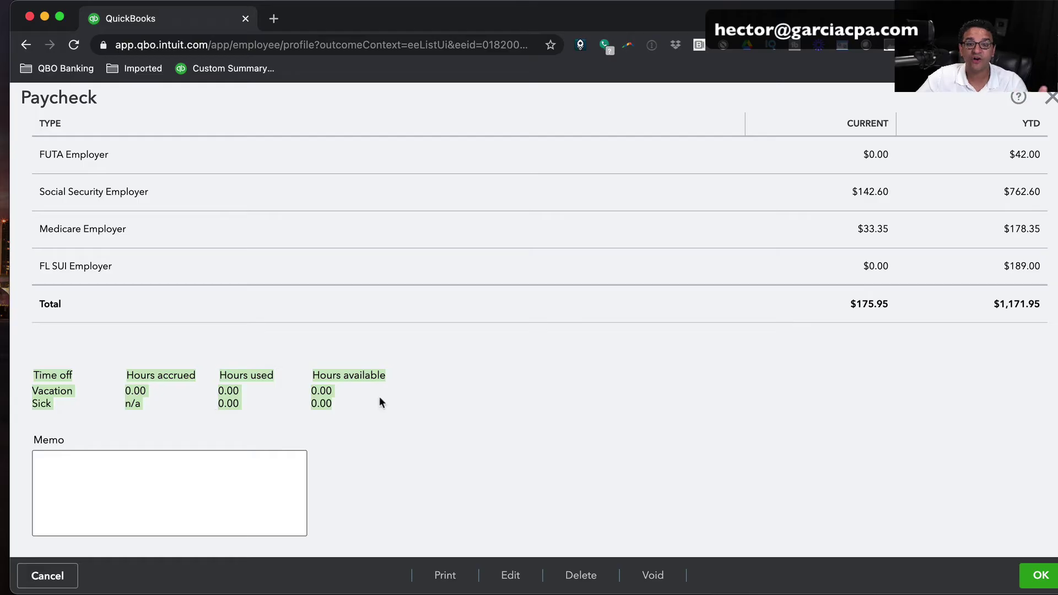
left_click(1039, 576)
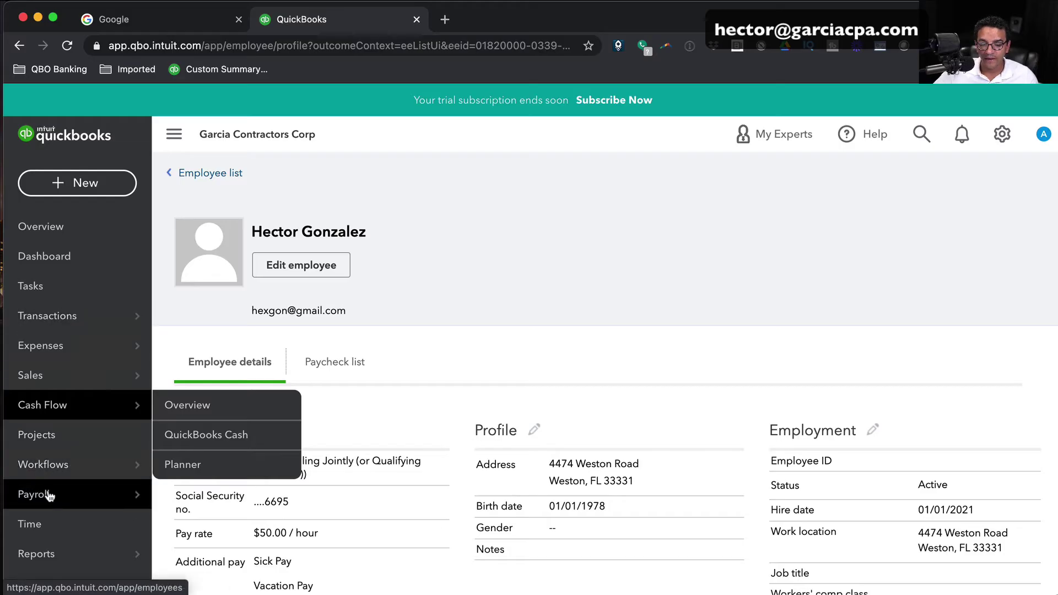
Step: Run payroll for the 01/03/2021–01/16/2021 period with pay date 02/02/2021 and preview it
mouse_move(49, 496)
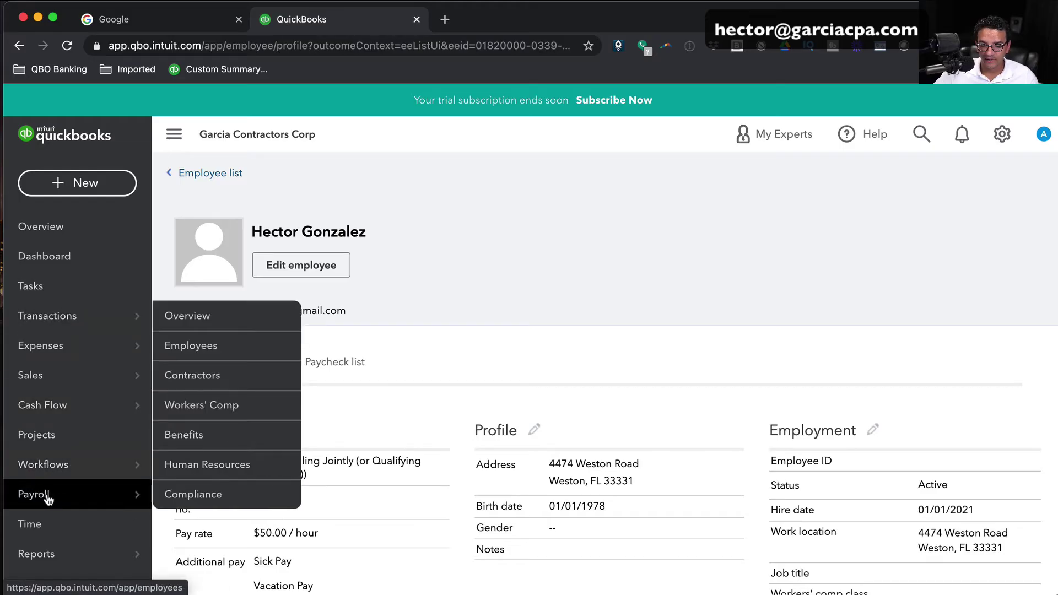
left_click(54, 498)
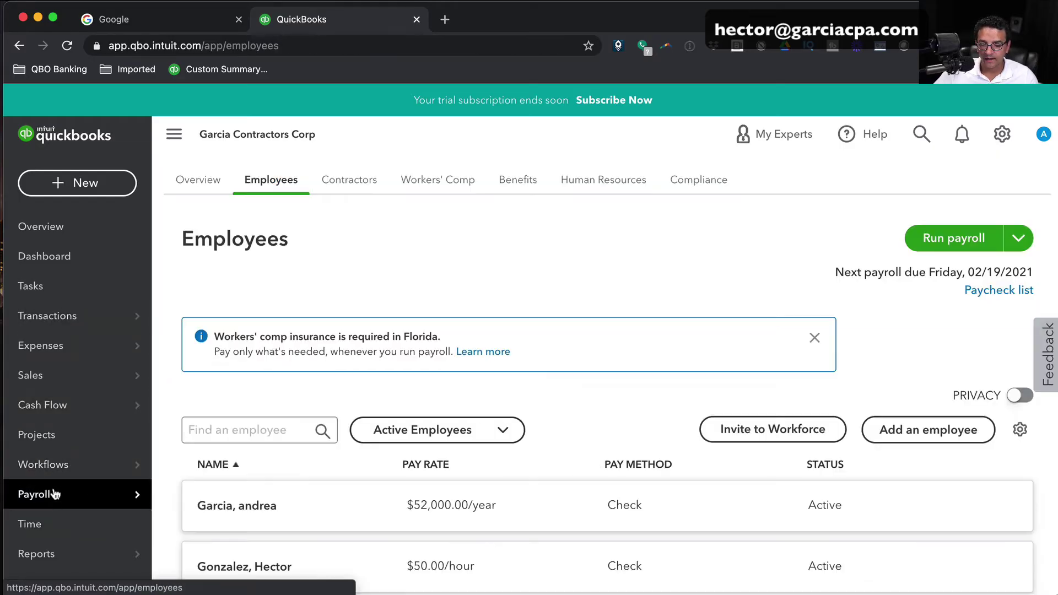
left_click(953, 238)
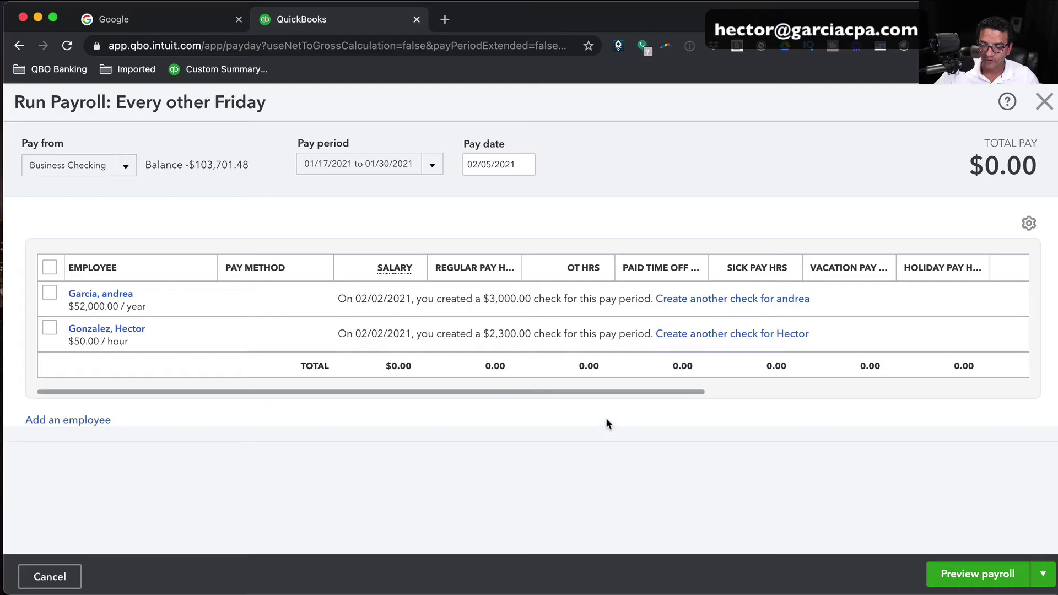
left_click(441, 169)
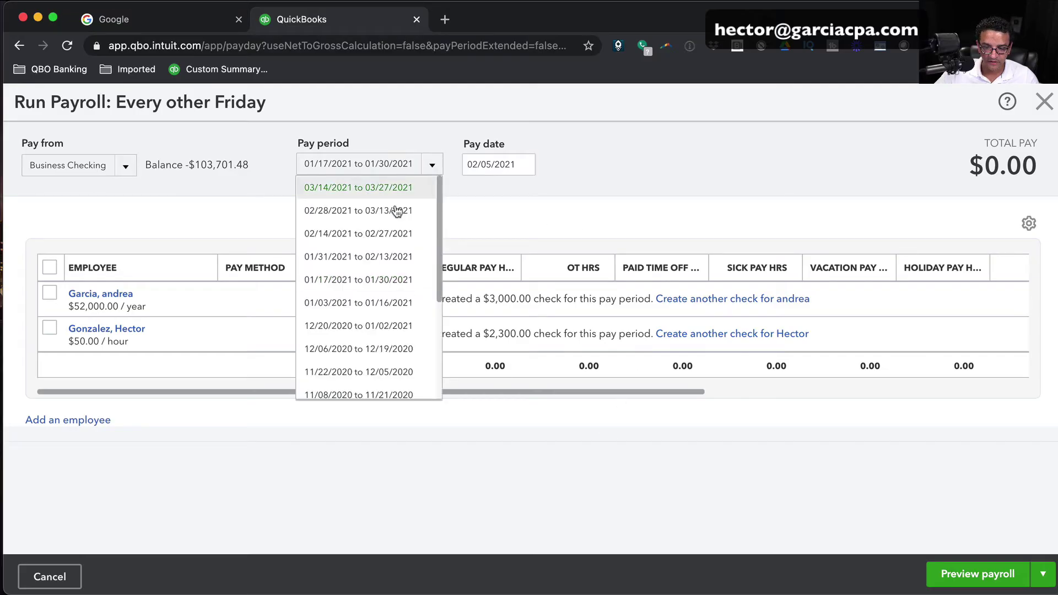
left_click(366, 304)
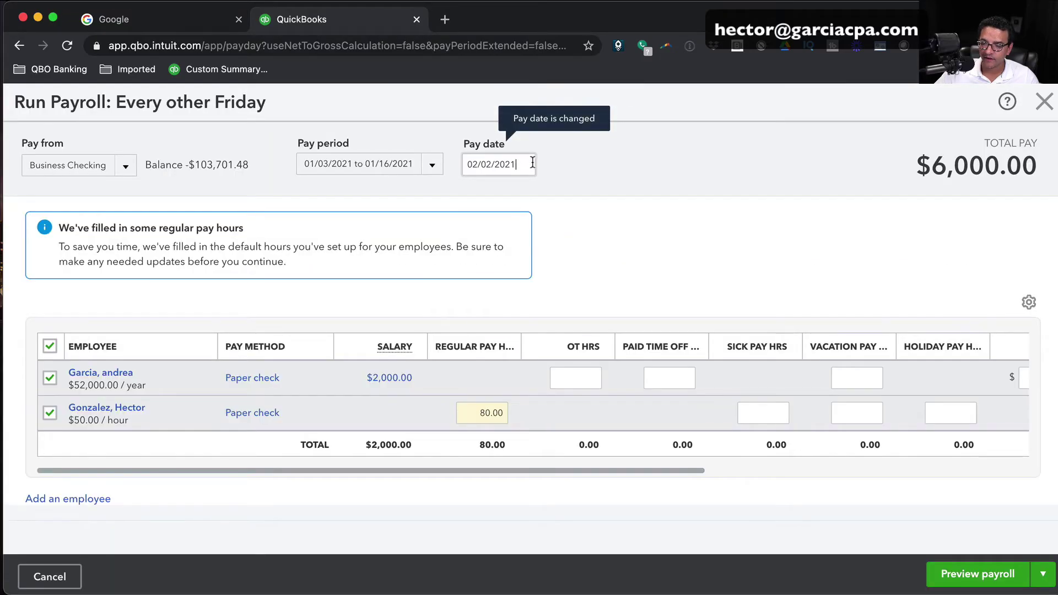
left_click(532, 162)
left_click(540, 324)
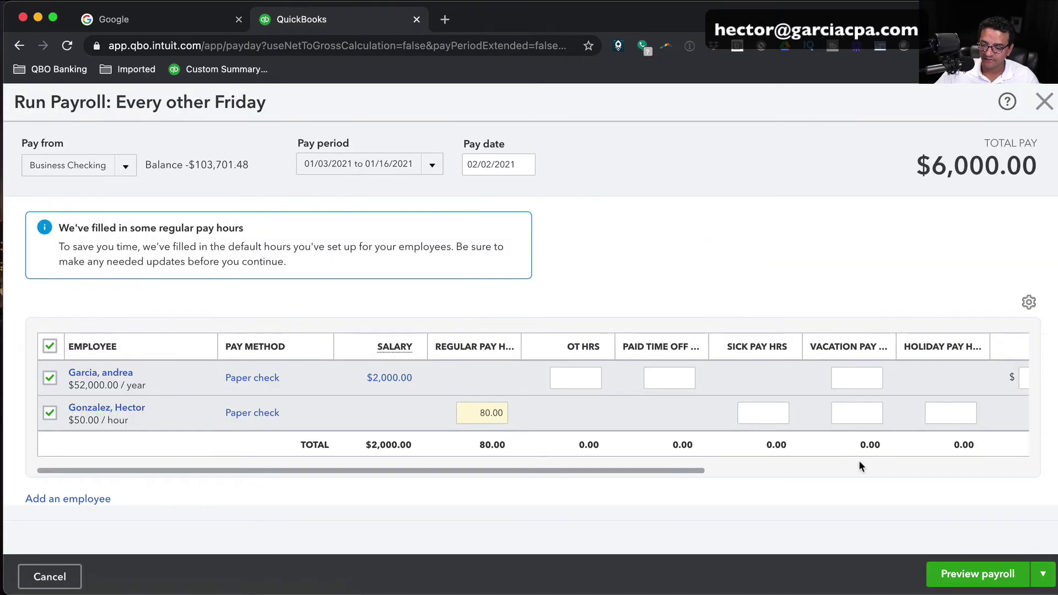
left_click(975, 573)
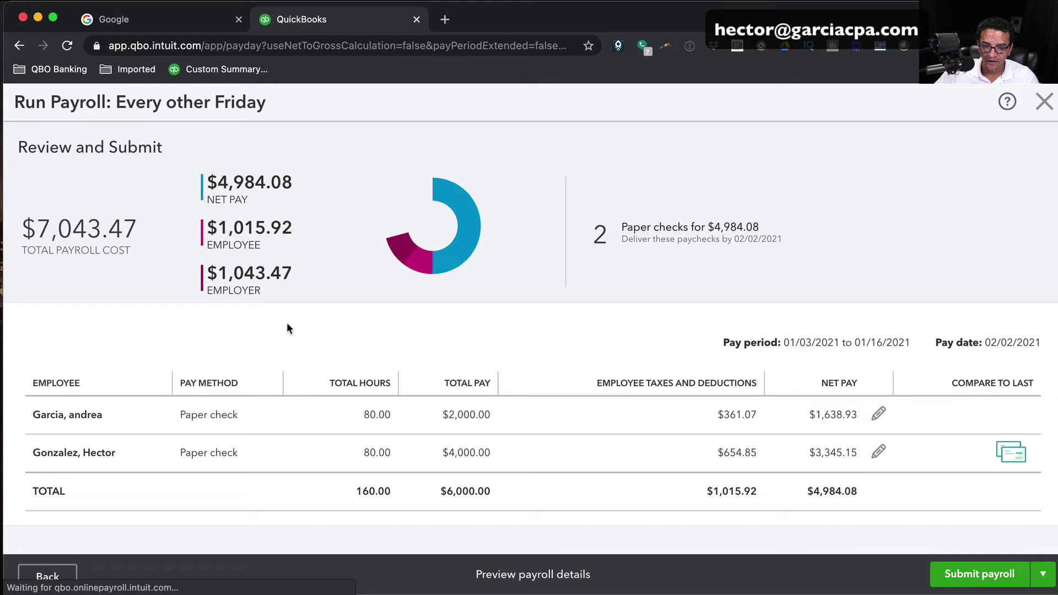
Step: Submit and finish the 02/02/2021 payroll, postpone auto payroll, and open the hourly employee's profile
left_click(990, 579)
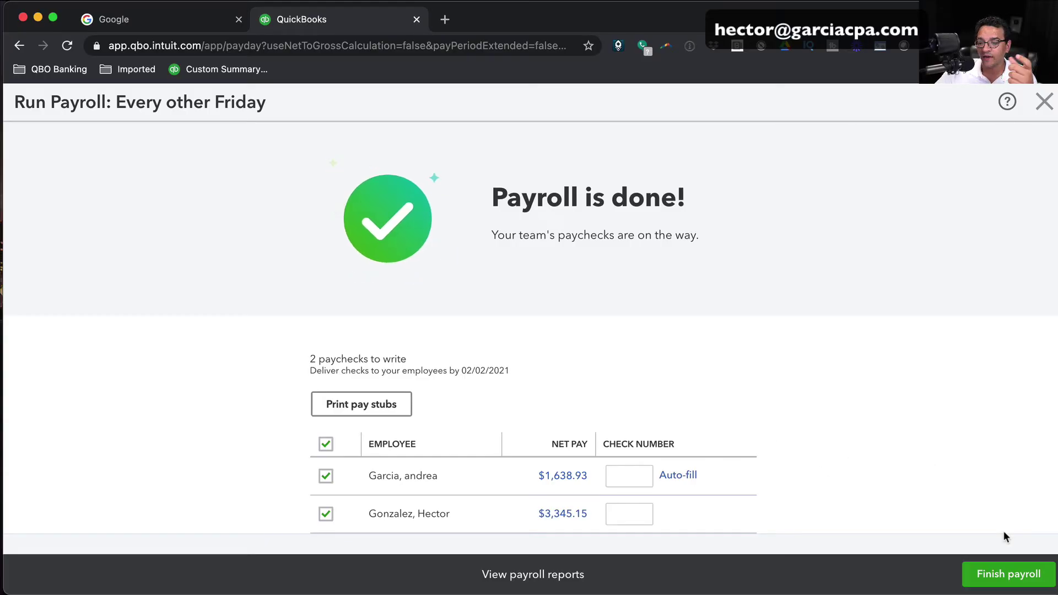
left_click(1011, 575)
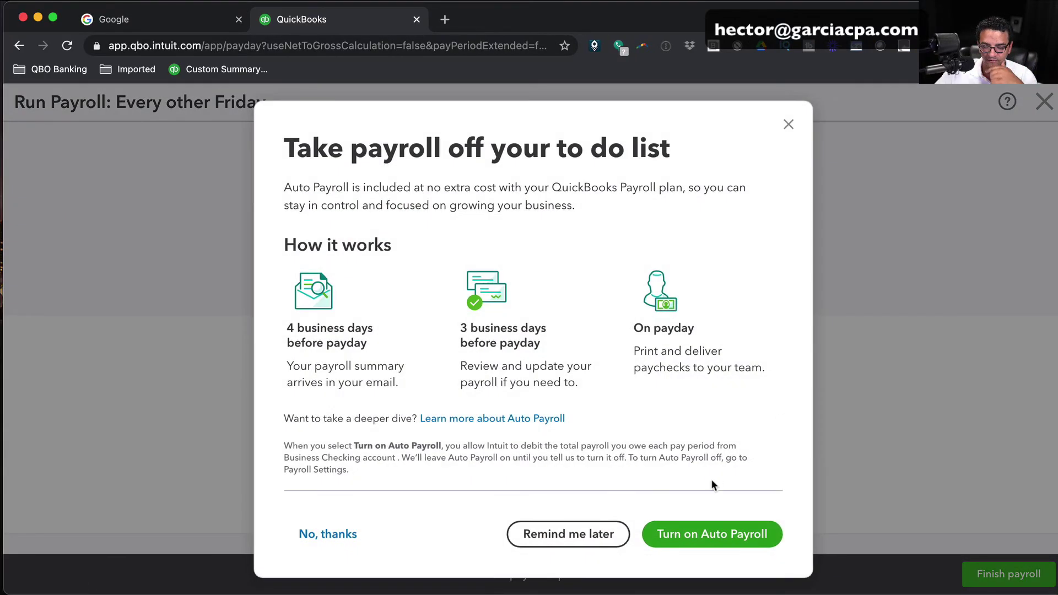
left_click(573, 536)
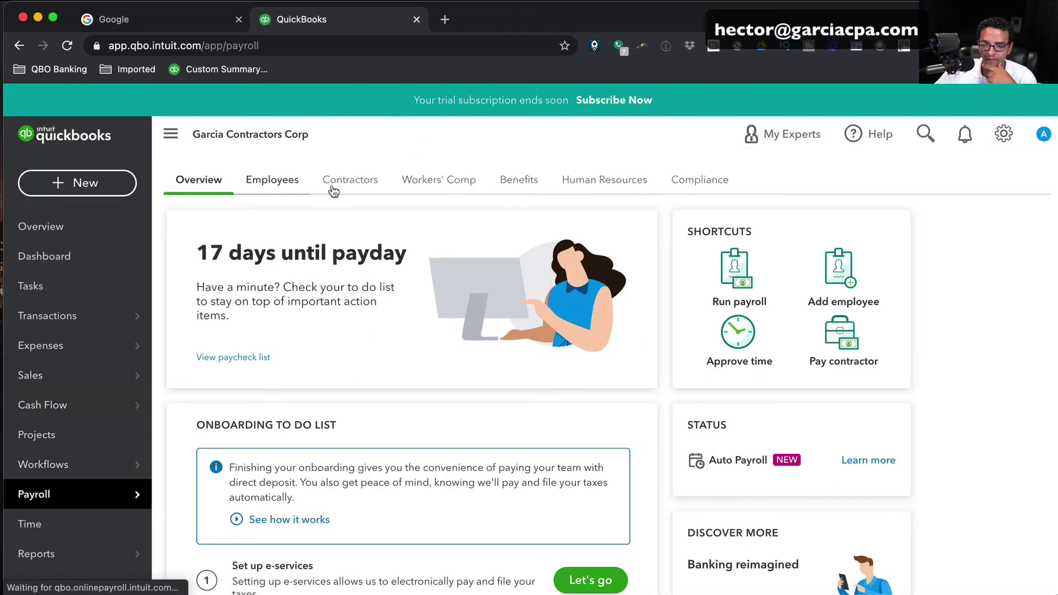
left_click(275, 184)
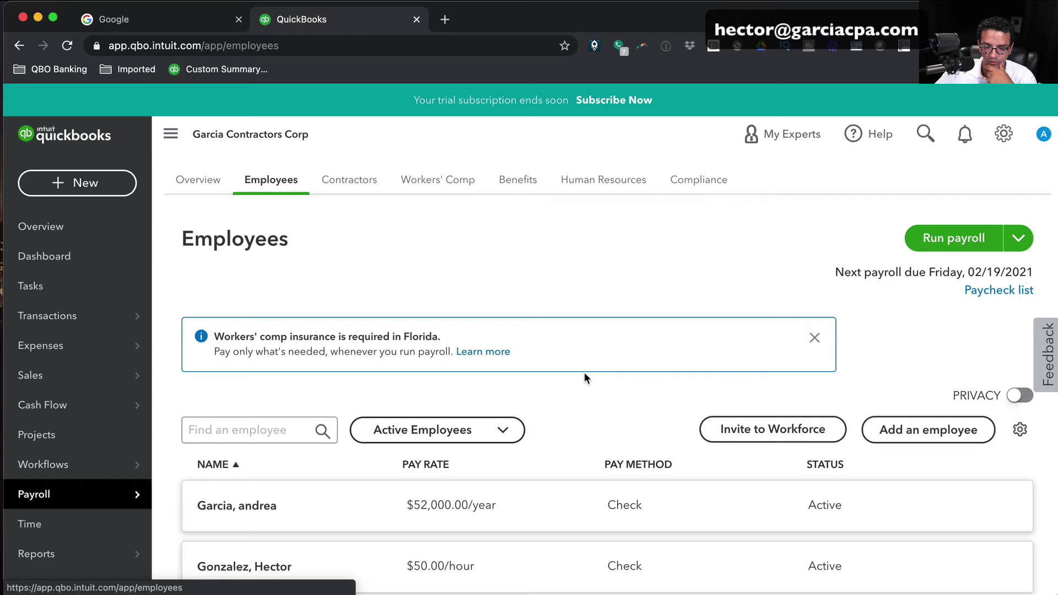
left_click(320, 570)
Step: Open the $3,345.15 paycheck and check its 80.00 vacation and 4.00 sick hours available
scroll(559, 405, "down", 3)
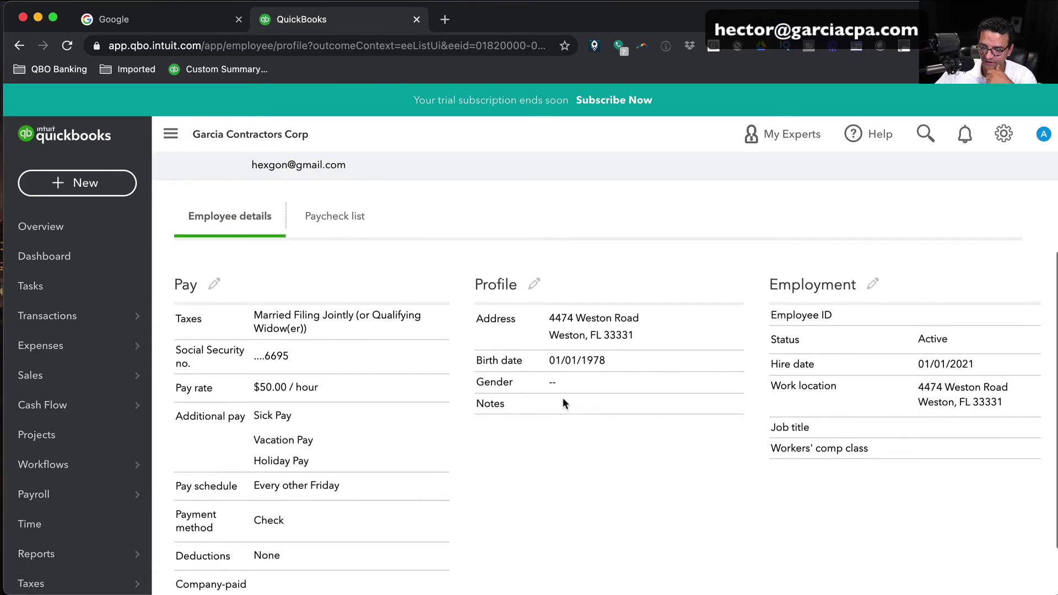
left_click(333, 205)
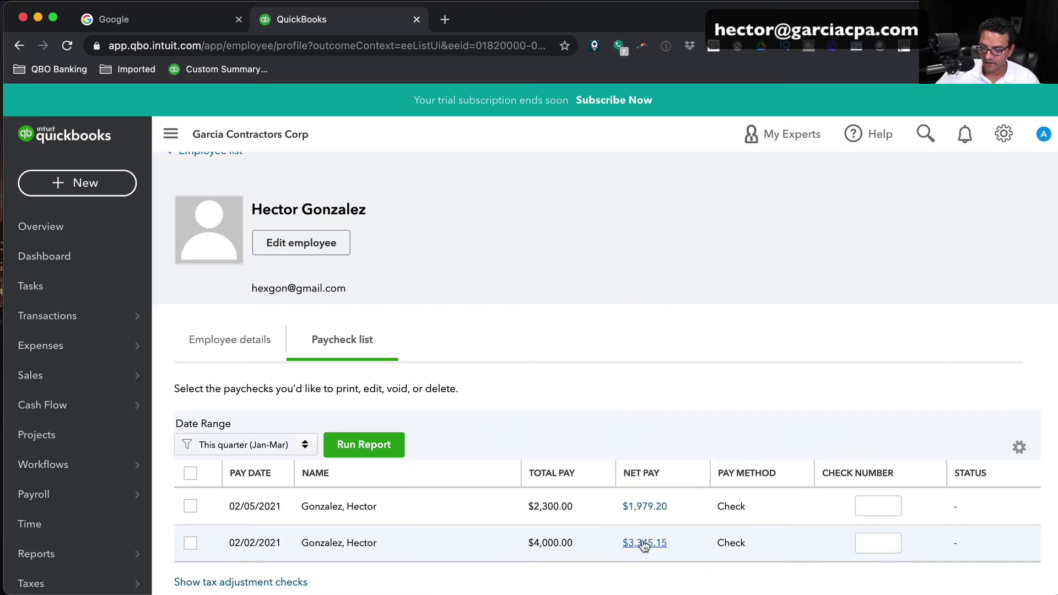
left_click(647, 544)
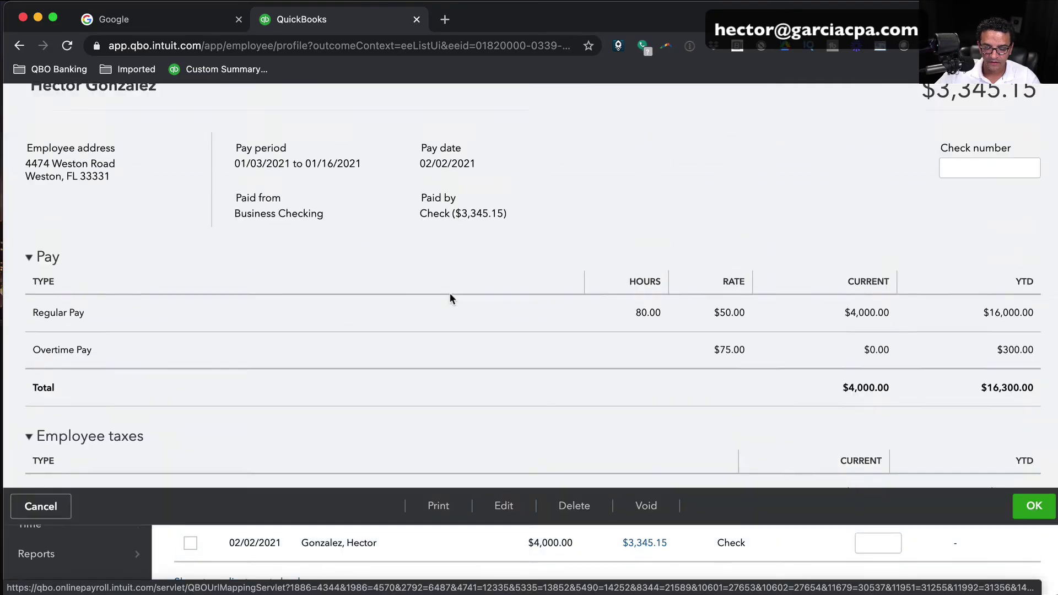
scroll(512, 337, "down", 6)
scroll(512, 337, "down", 5)
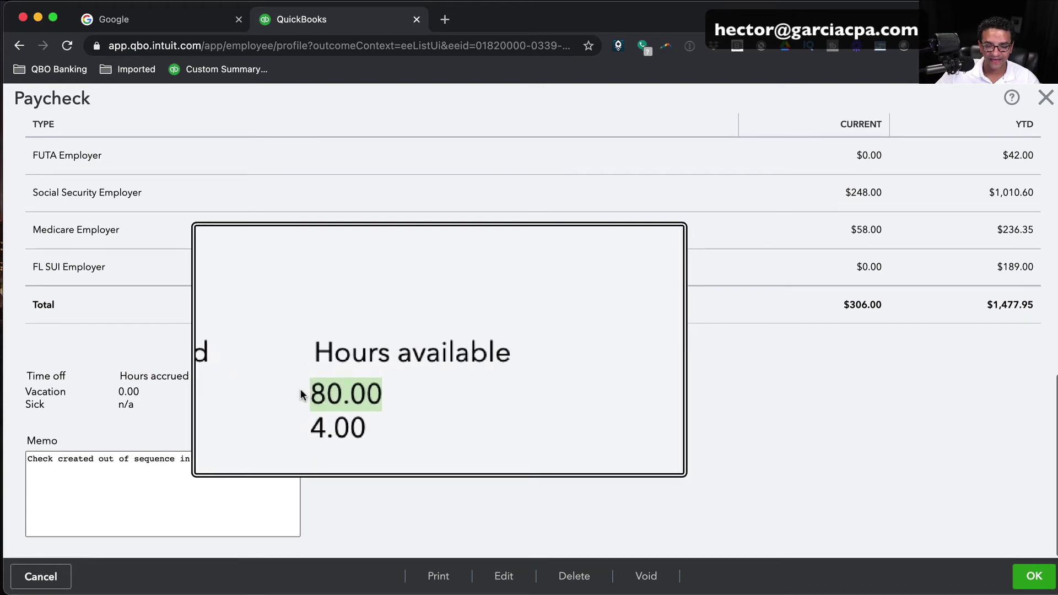
left_click(1024, 573)
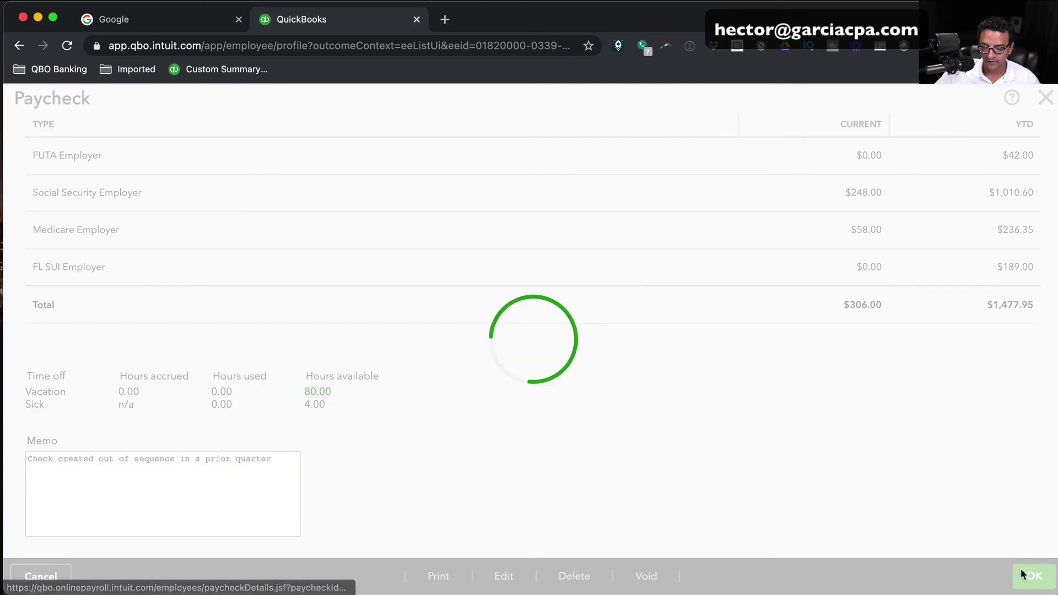
scroll(765, 386, "down", 1)
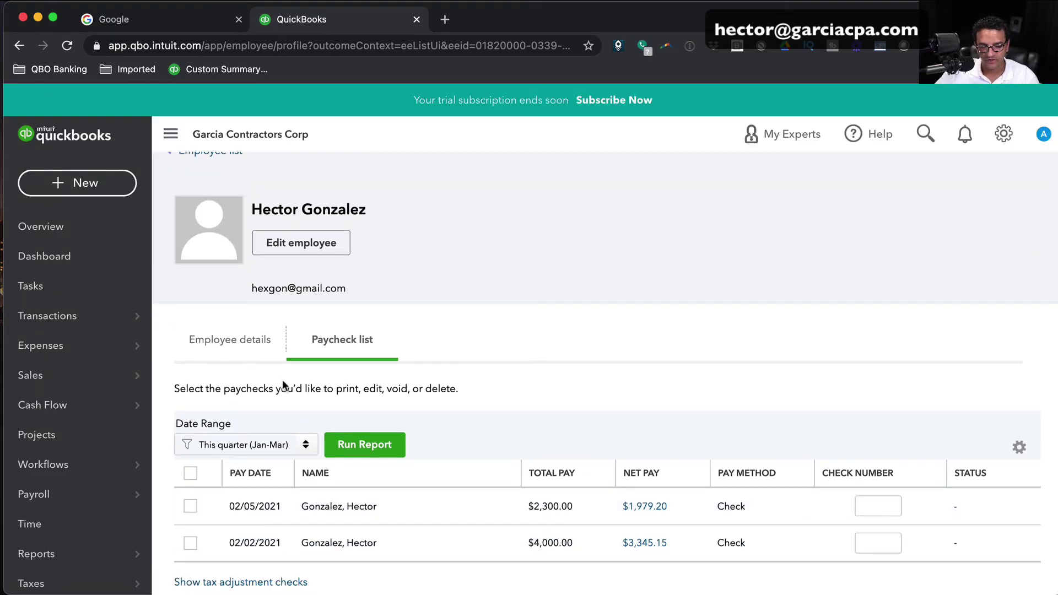
Step: Start another payroll run and create an additional check for the hourly employee
mouse_move(58, 497)
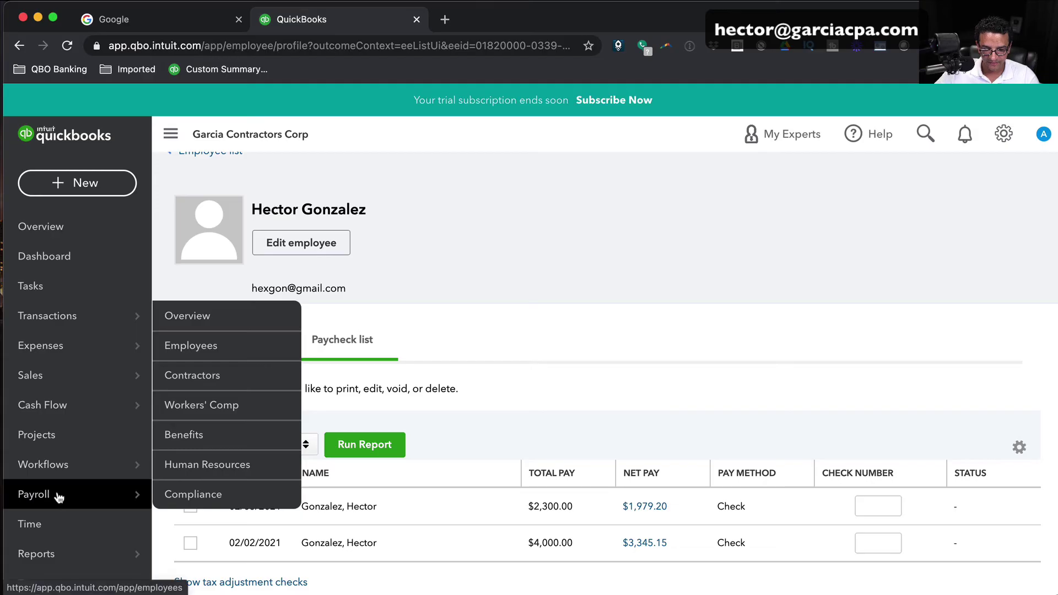
left_click(221, 346)
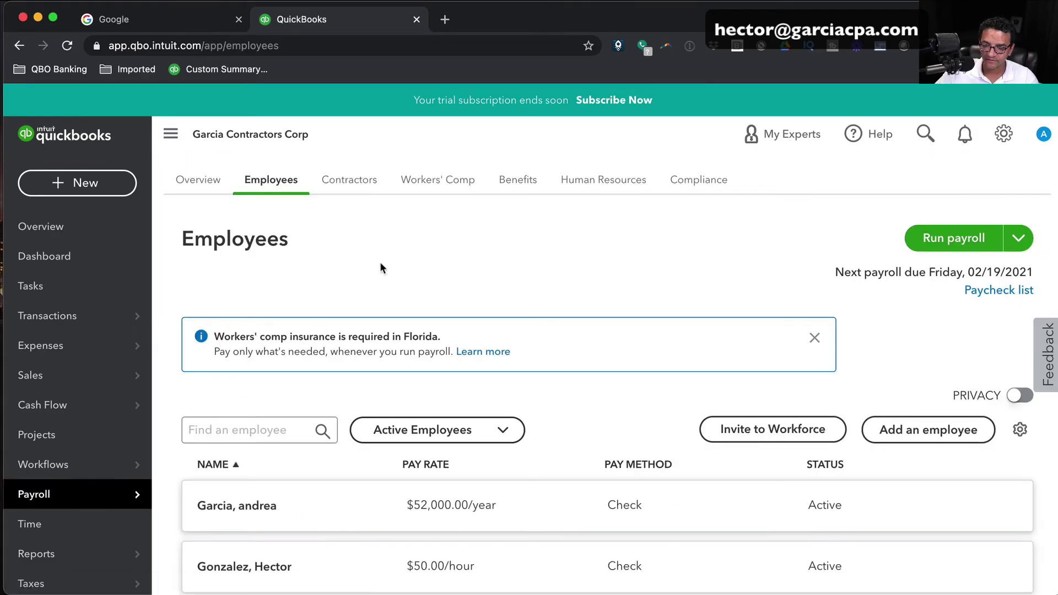
left_click(958, 245)
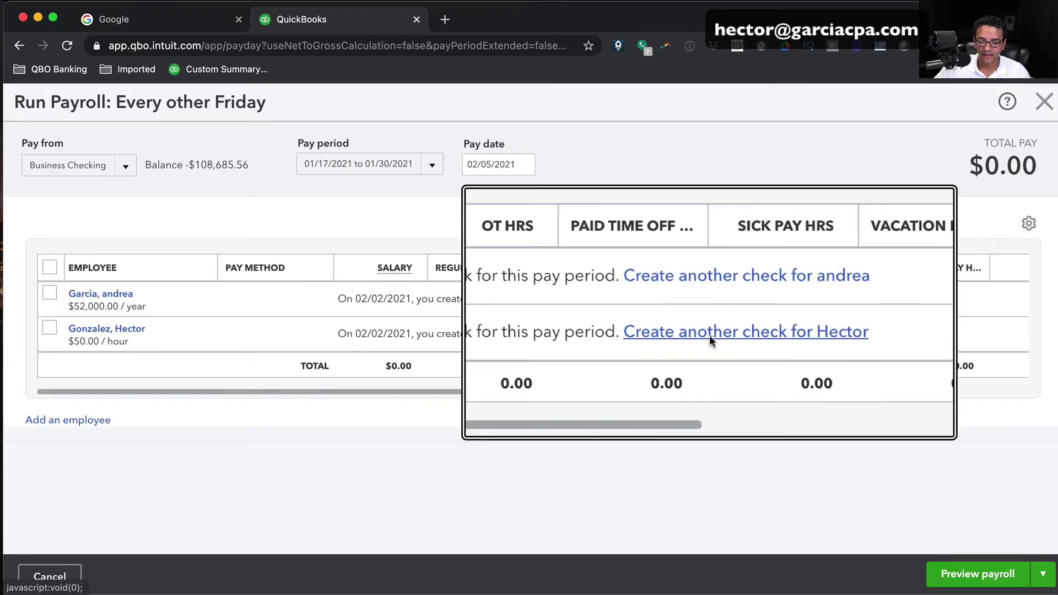
left_click(711, 335)
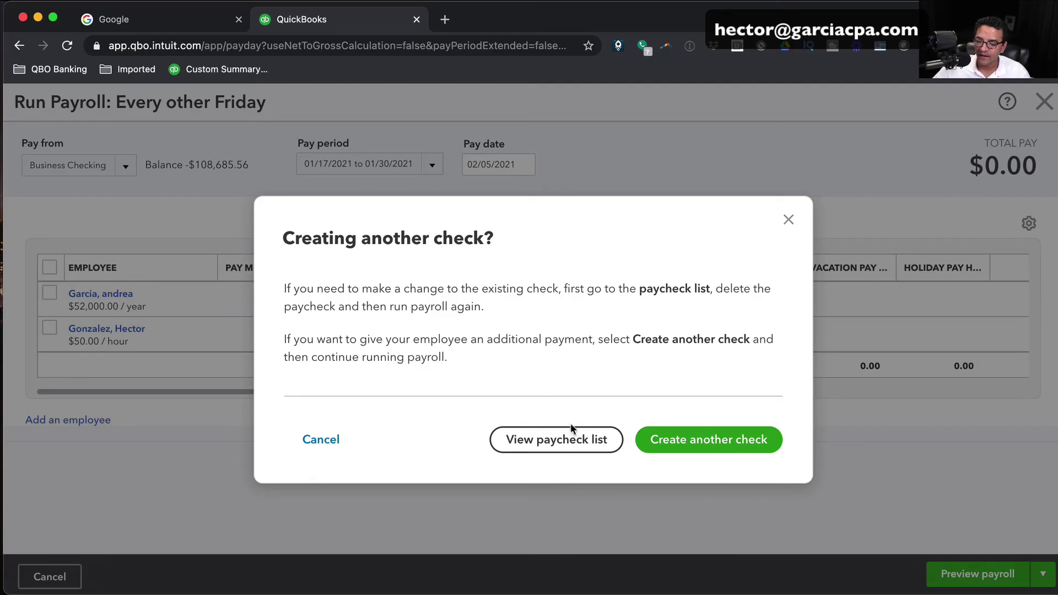
left_click(720, 441)
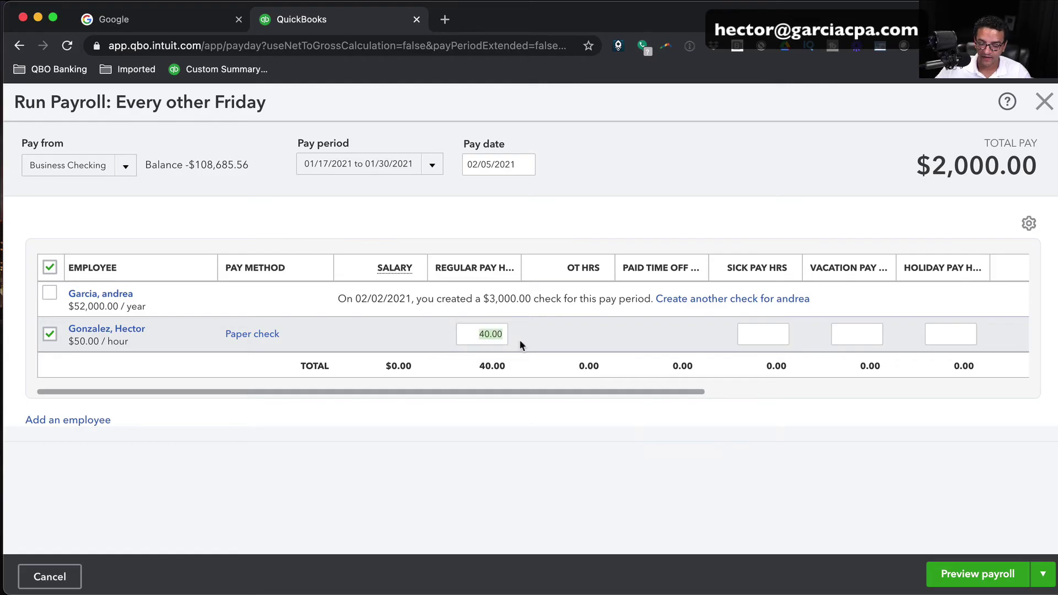
Step: Enter 20 regular, 12 sick and 8 vacation hours on the check, keeping the reduced hours
type("20")
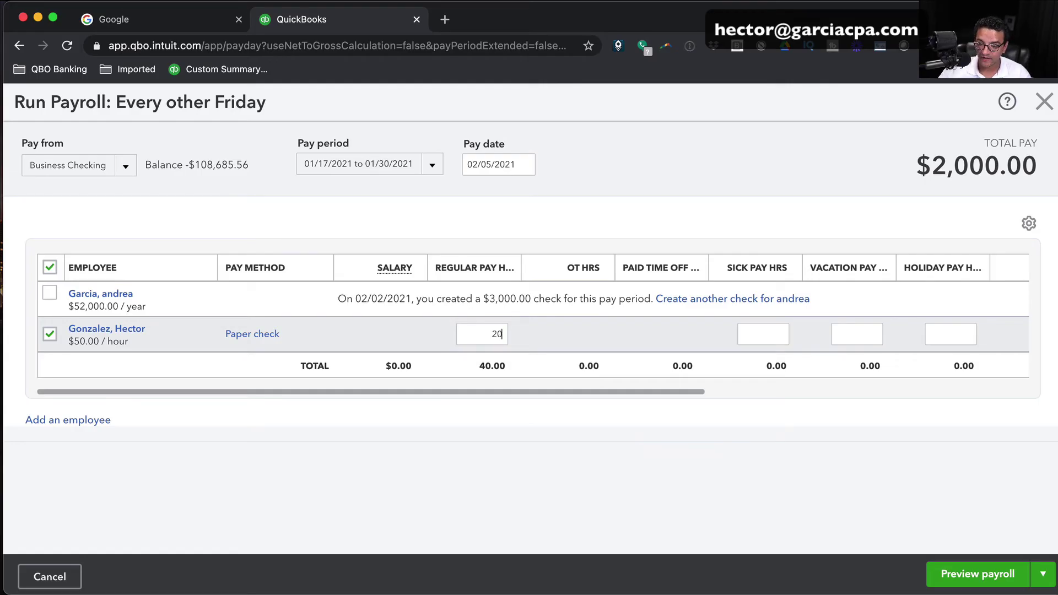
left_click(761, 334)
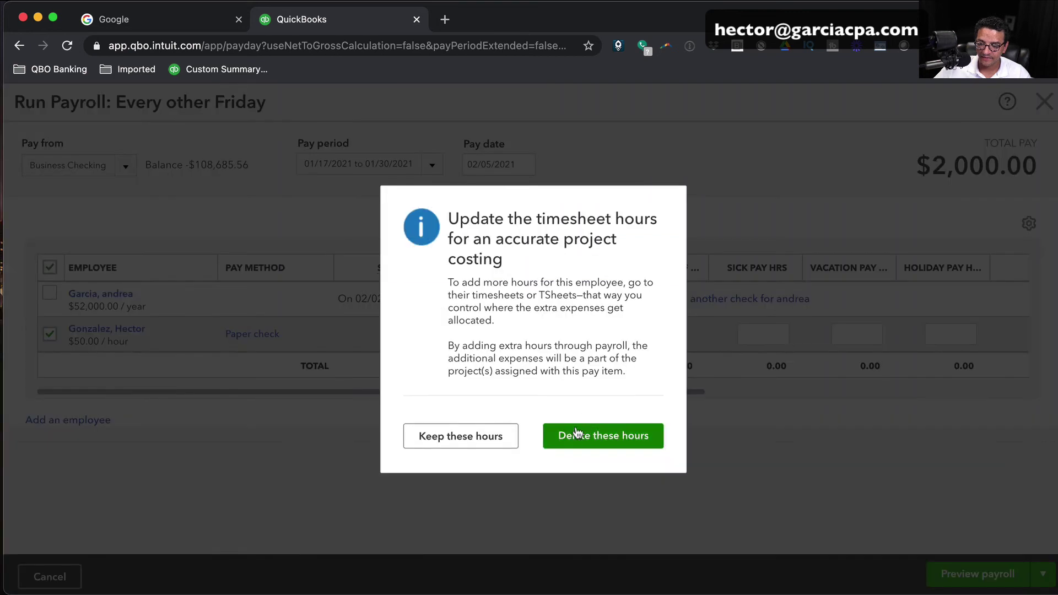
left_click(487, 444)
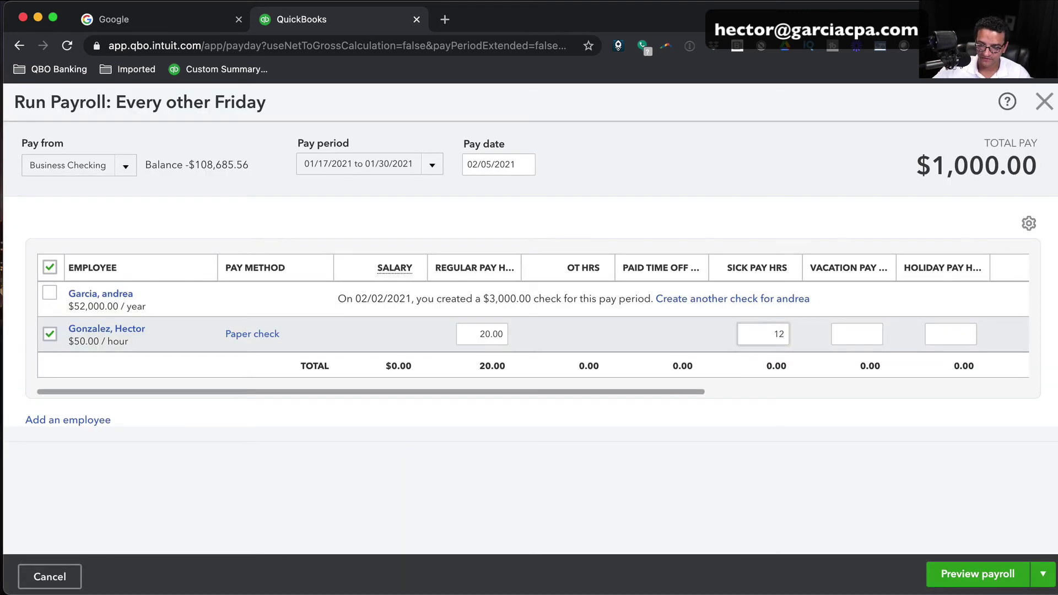
type("12")
left_click(859, 337)
type("8")
key("Tab")
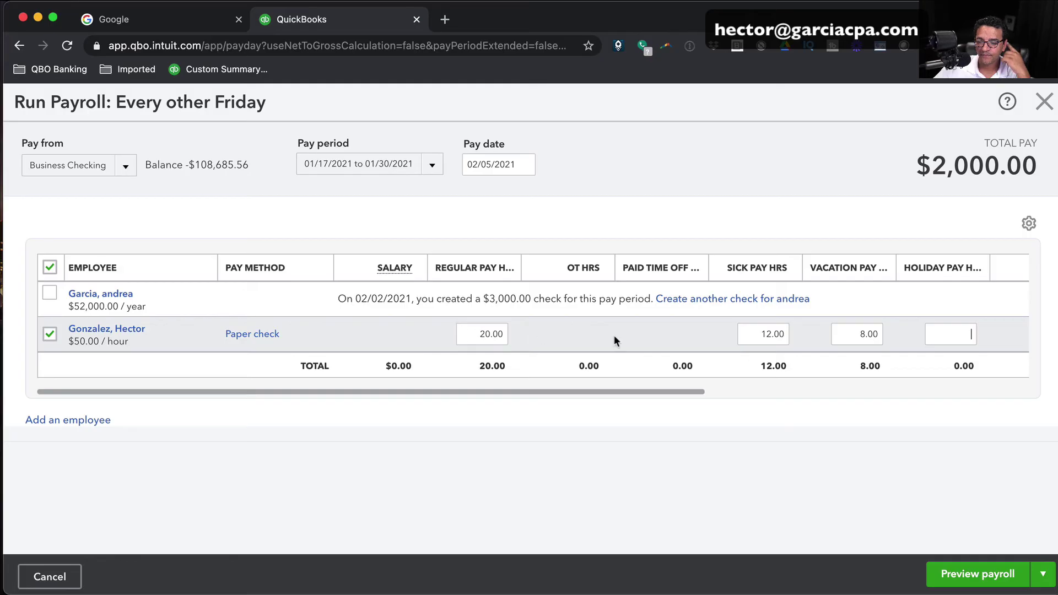
left_click_drag(754, 334, 906, 341)
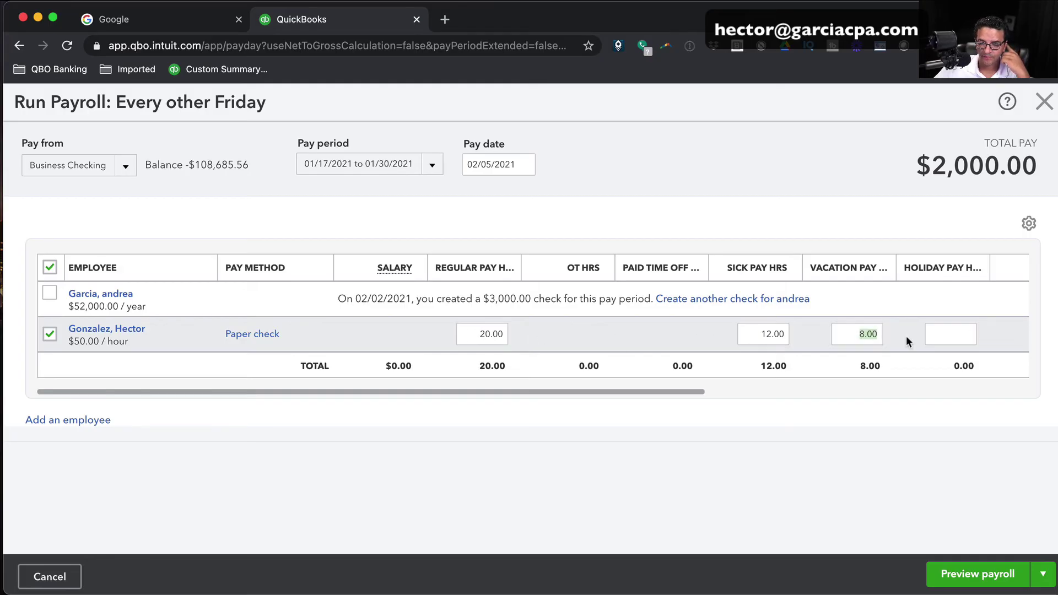
Step: Preview, submit and finish the $1,738.15-net payroll, postponing the auto payroll offer
left_click(991, 573)
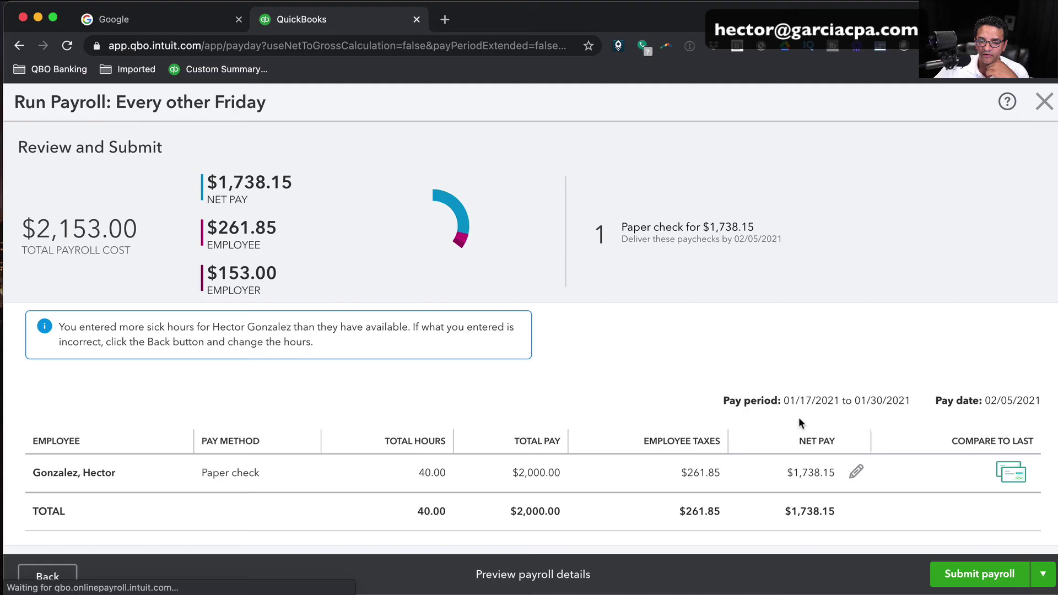
left_click(989, 577)
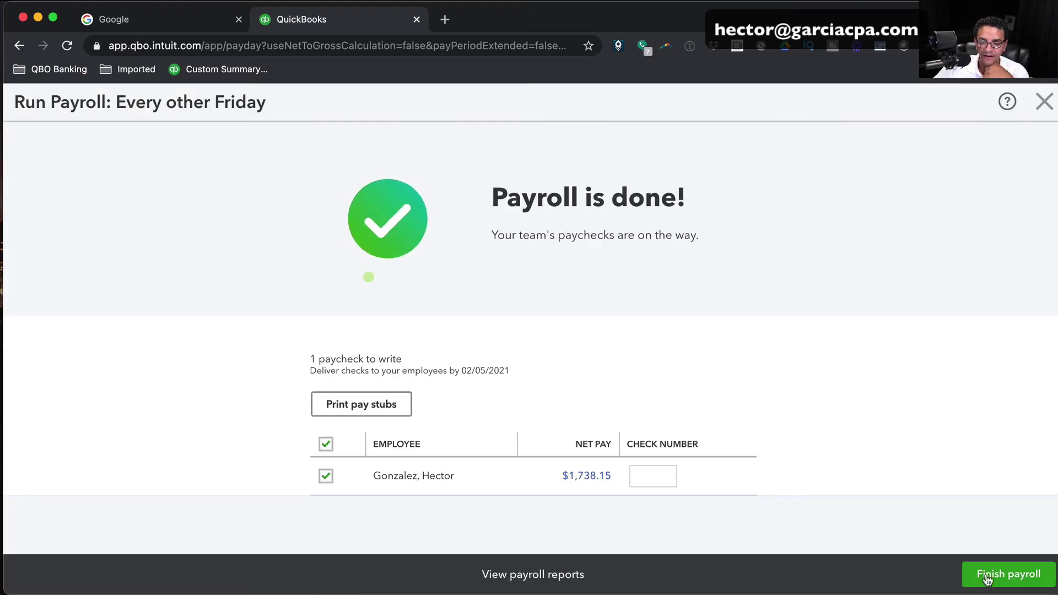
left_click(1024, 587)
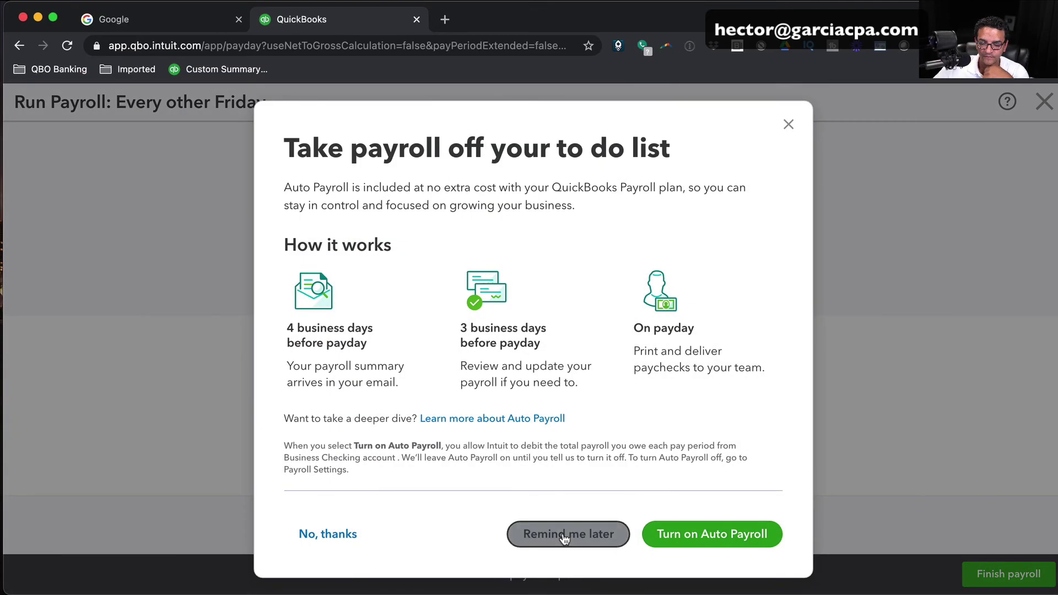
left_click(567, 533)
Step: Check the $1,979.20 paycheck's 72.00 vacation and -8.00 sick hours, then save a 104-hour sick policy
left_click(278, 184)
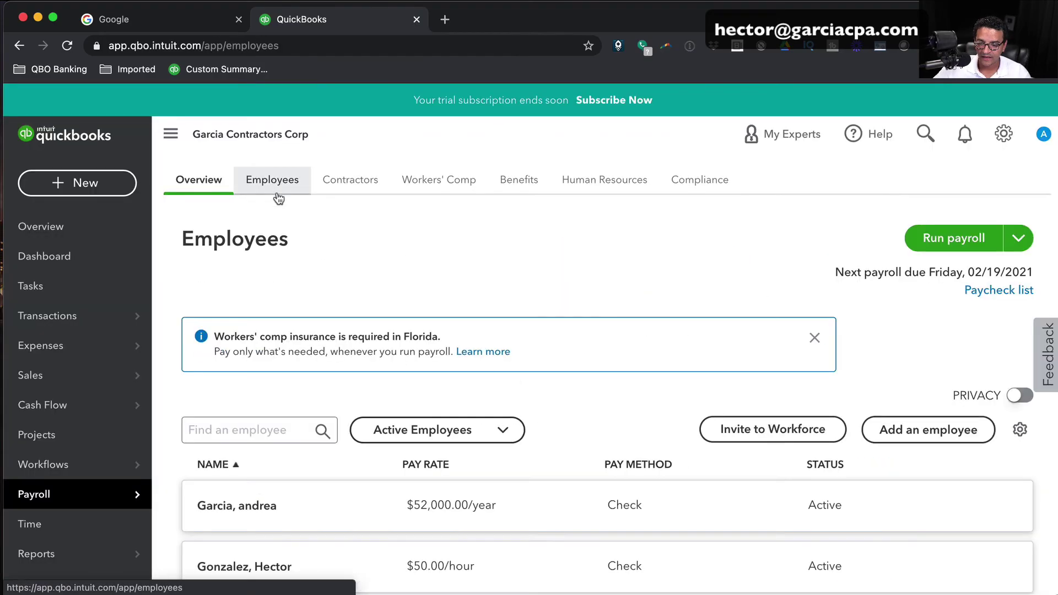
left_click(254, 558)
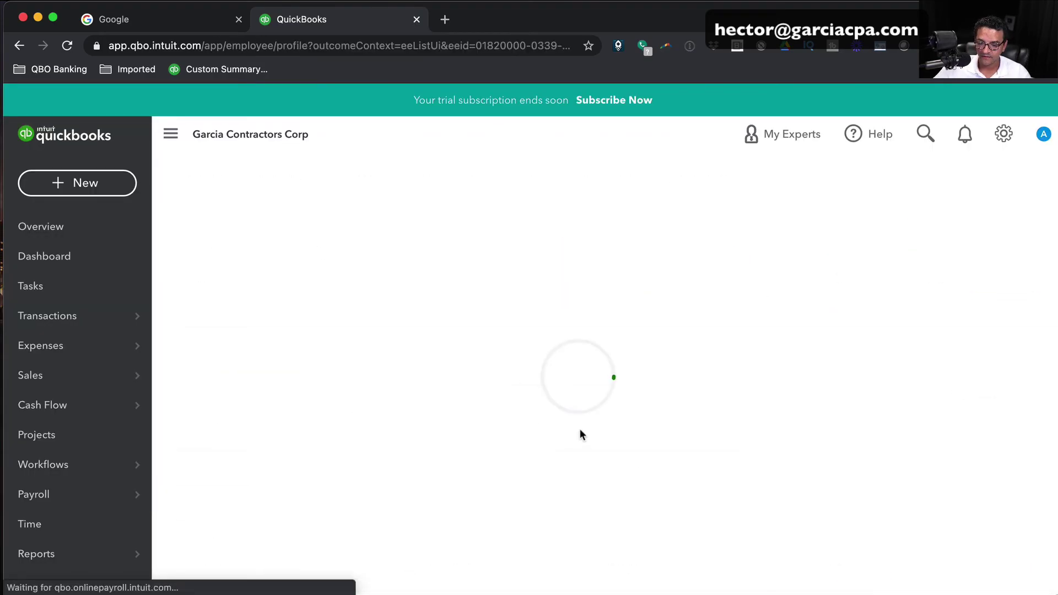
scroll(569, 422, "down", 2)
left_click(334, 244)
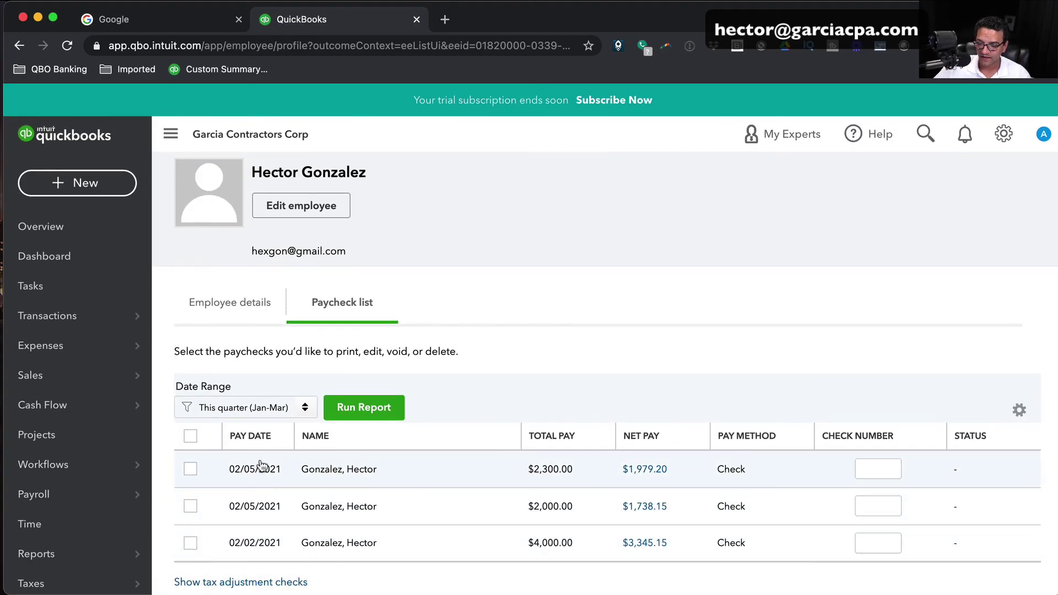
left_click(649, 470)
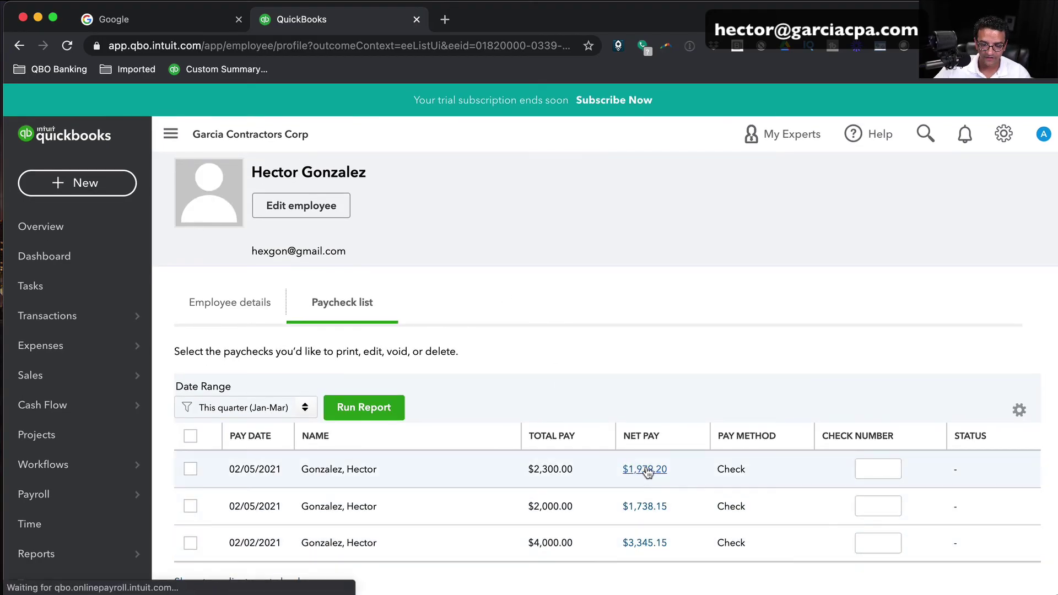
scroll(445, 439, "down", 10)
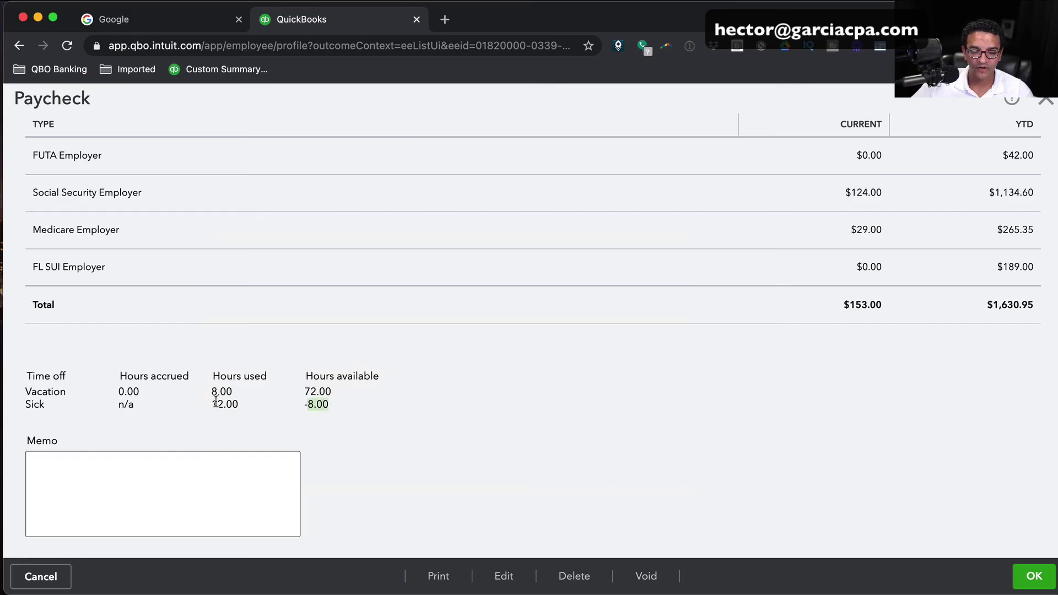
left_click_drag(213, 401, 245, 404)
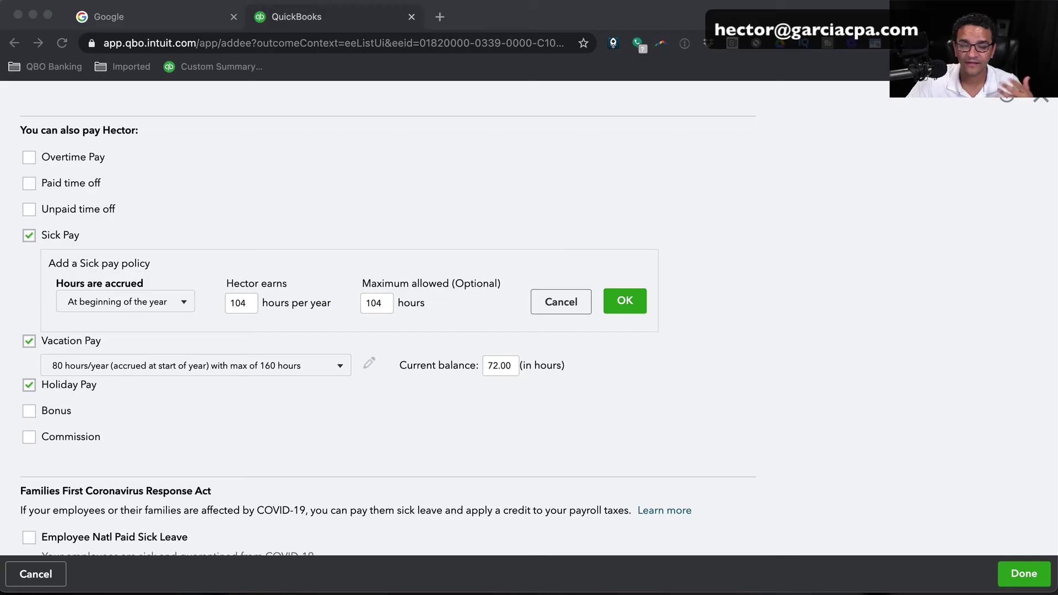
left_click(1023, 574)
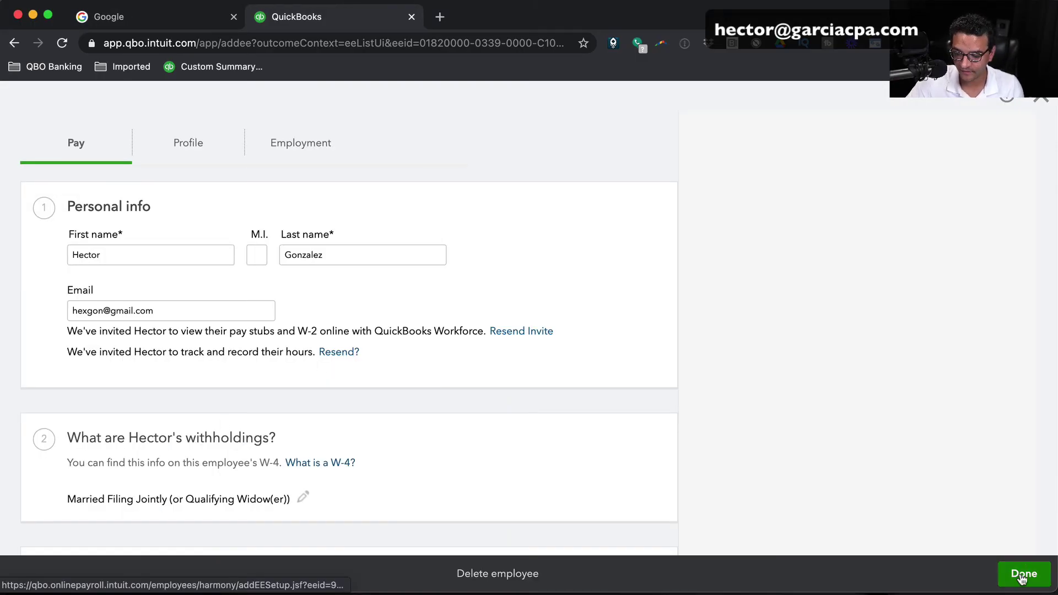
left_click(1023, 573)
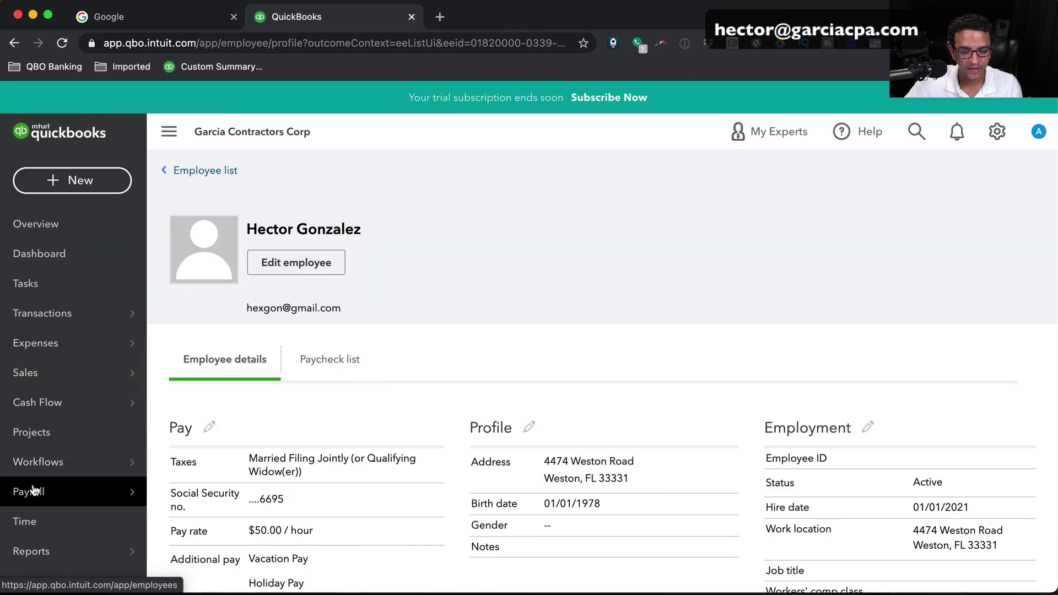
Step: Search reports for 'sick' and open the Vacation and Sick Leave report
mouse_move(44, 554)
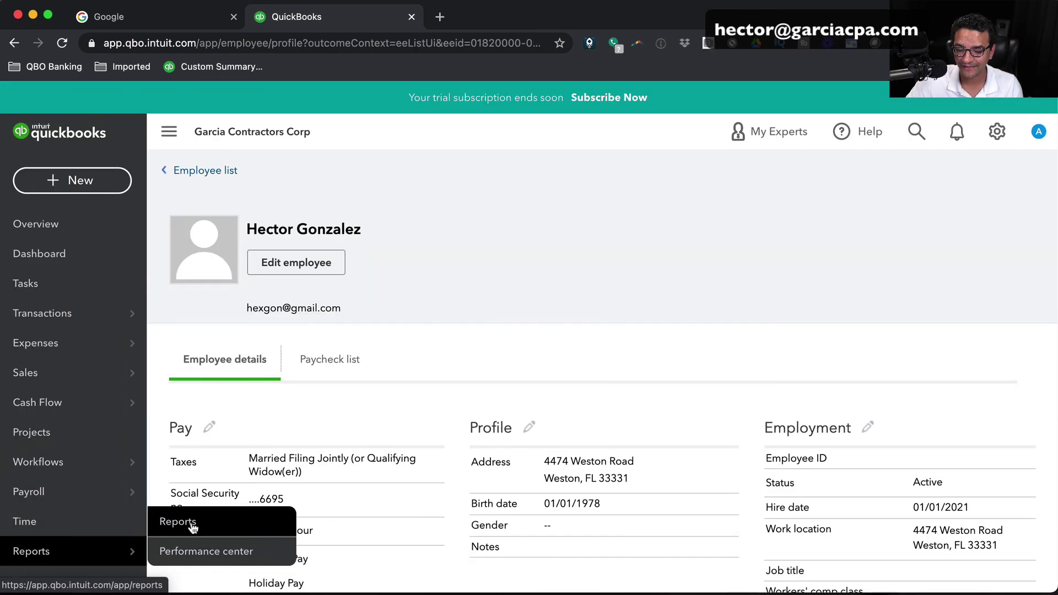
left_click(171, 522)
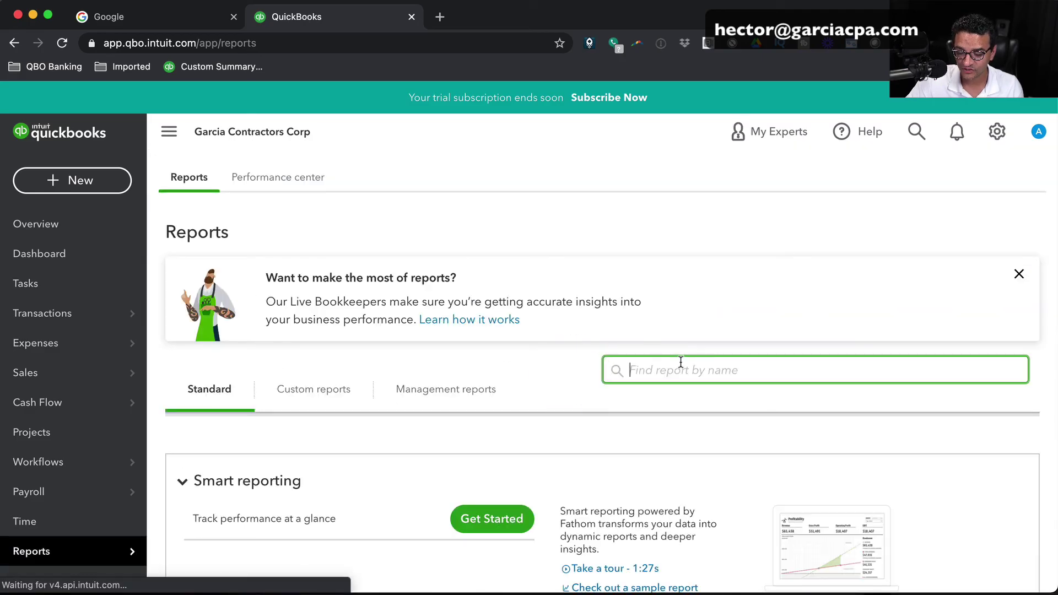
type("sic")
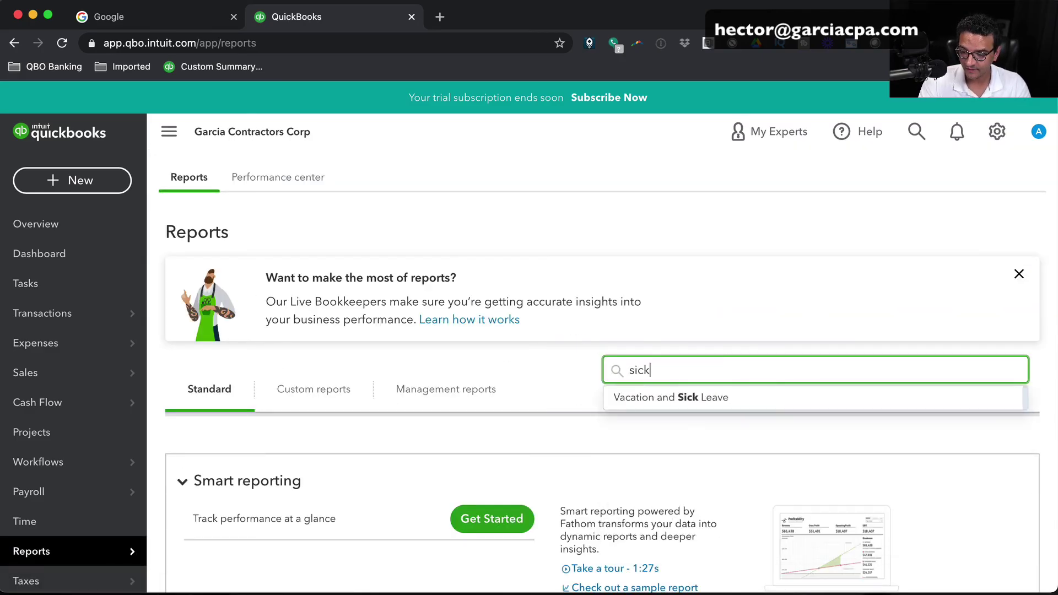
type("k")
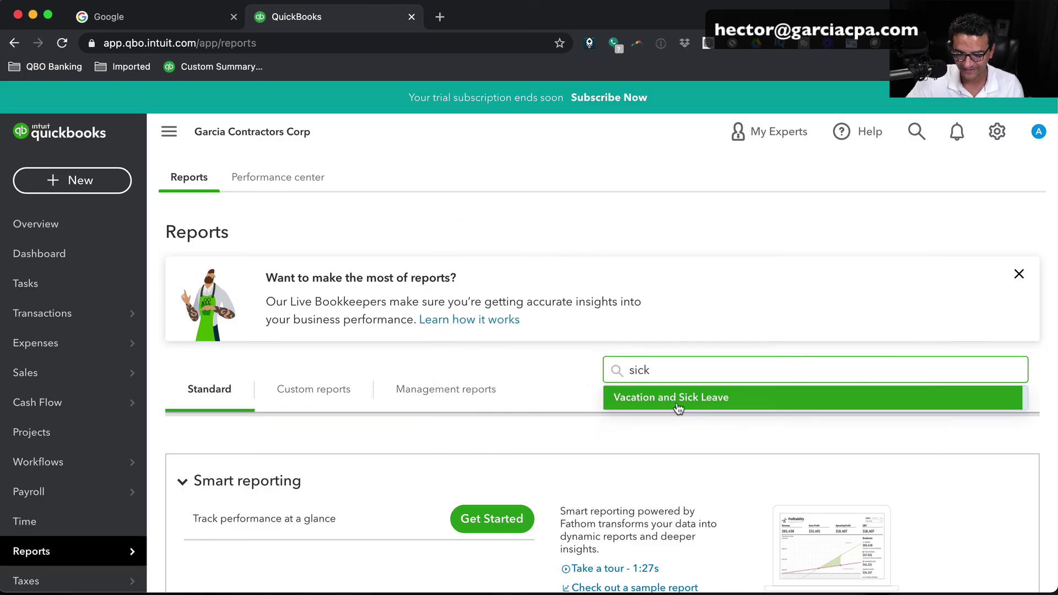
left_click(677, 408)
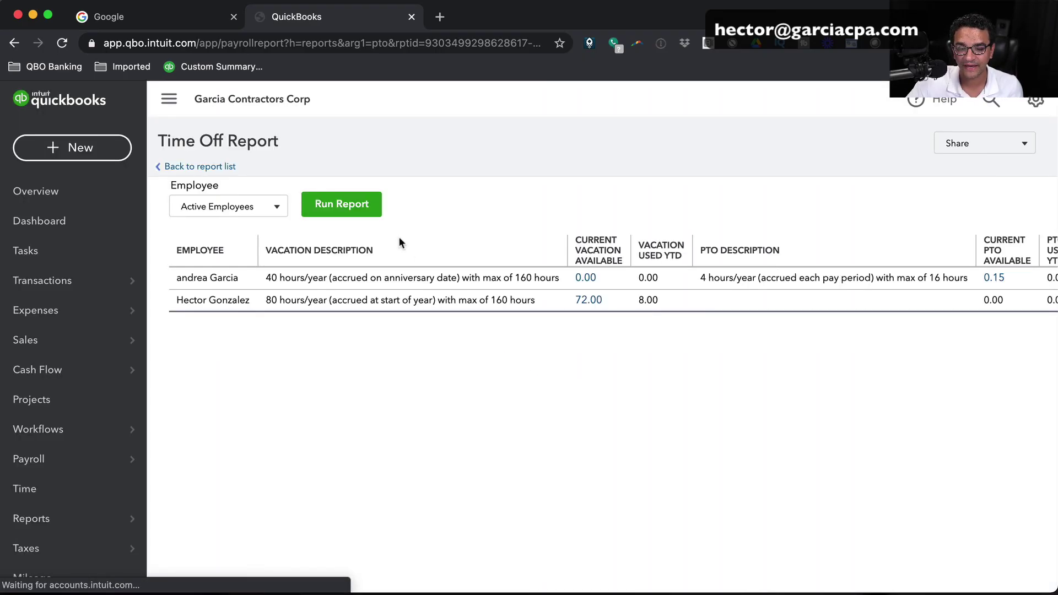
Step: Rerun the Time Off Report for Active Employees after briefly filtering to the hourly employee
left_click(275, 239)
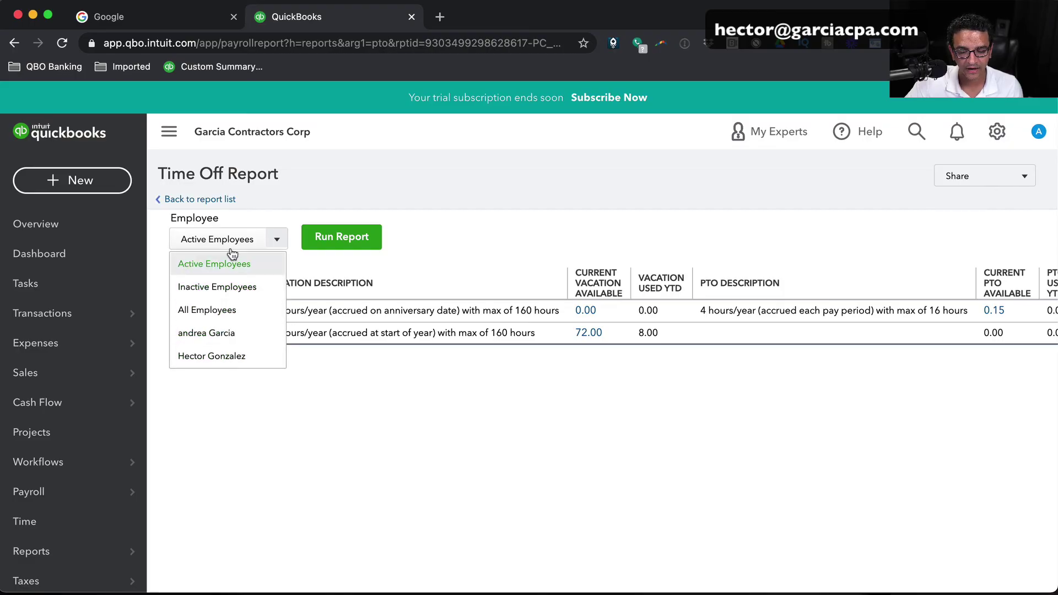
left_click(222, 355)
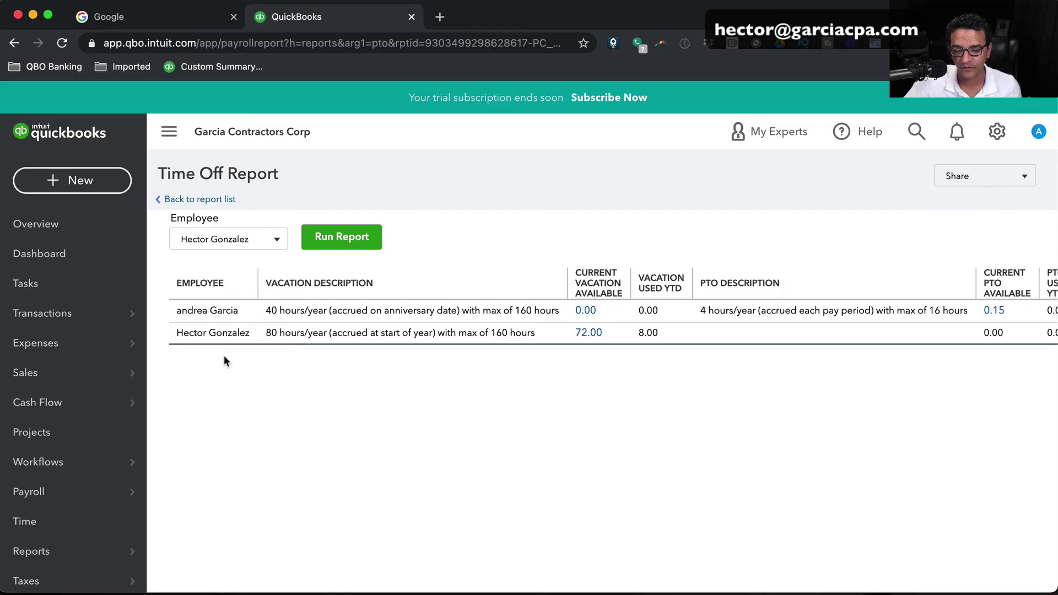
left_click(251, 240)
left_click(226, 264)
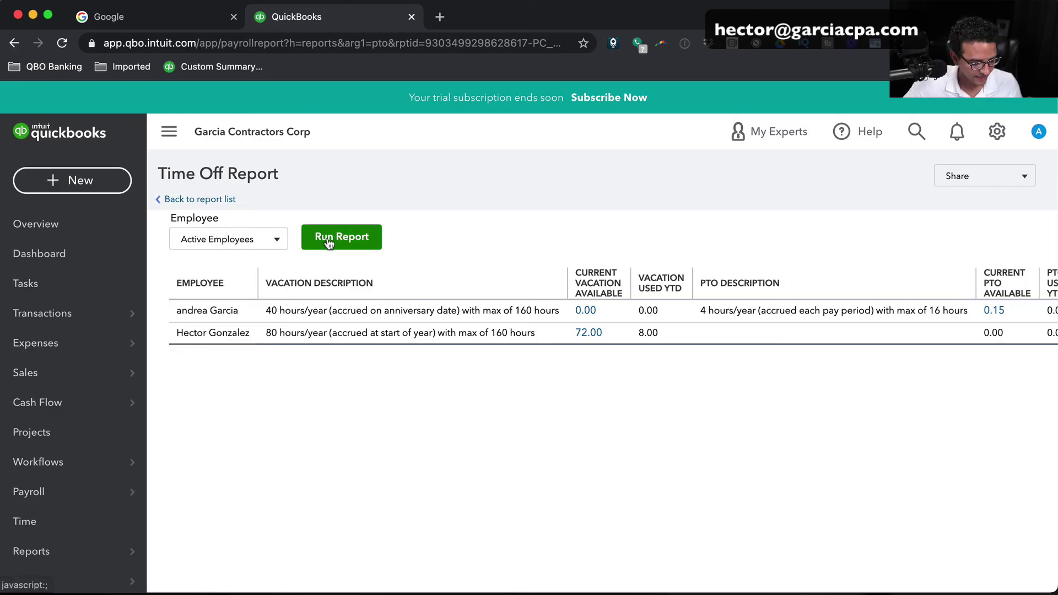
left_click(329, 243)
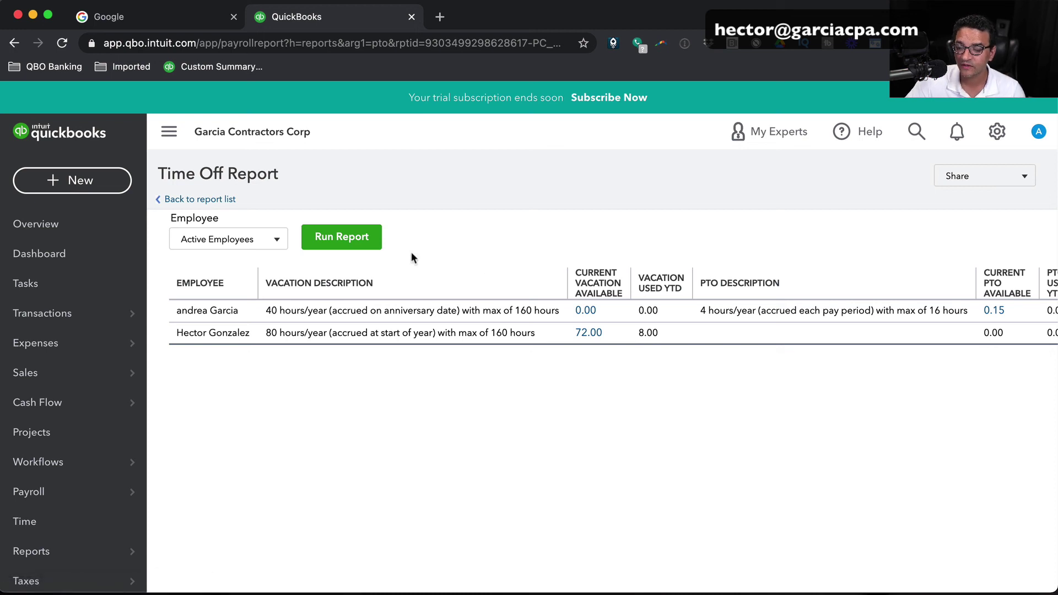
Step: Open the 72.00 current vacation available detail: 80 hours accrued, 8 used
left_click(167, 134)
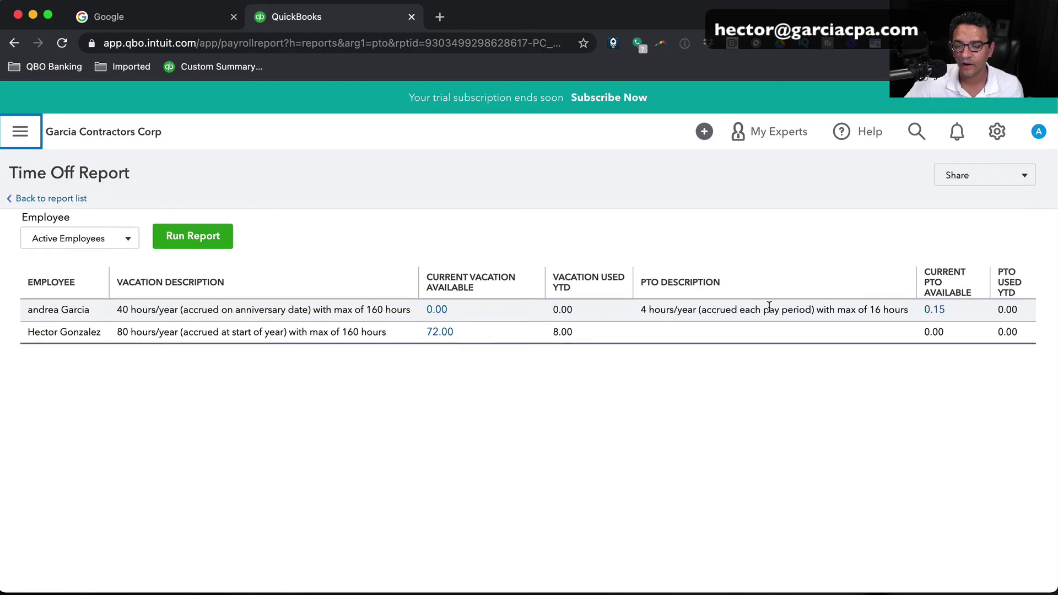
scroll(769, 307, "down", 1)
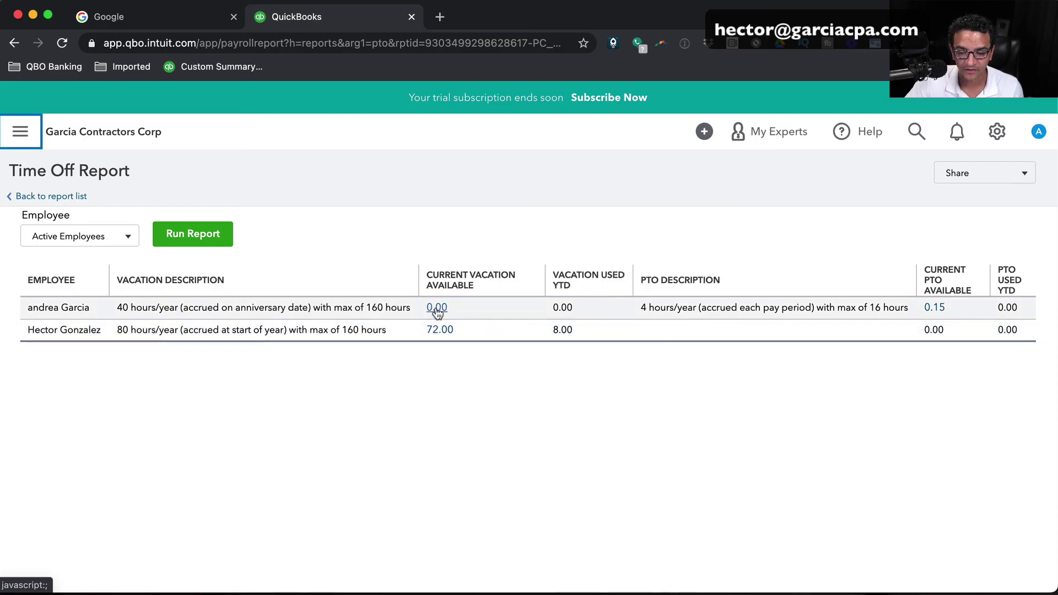
left_click(438, 331)
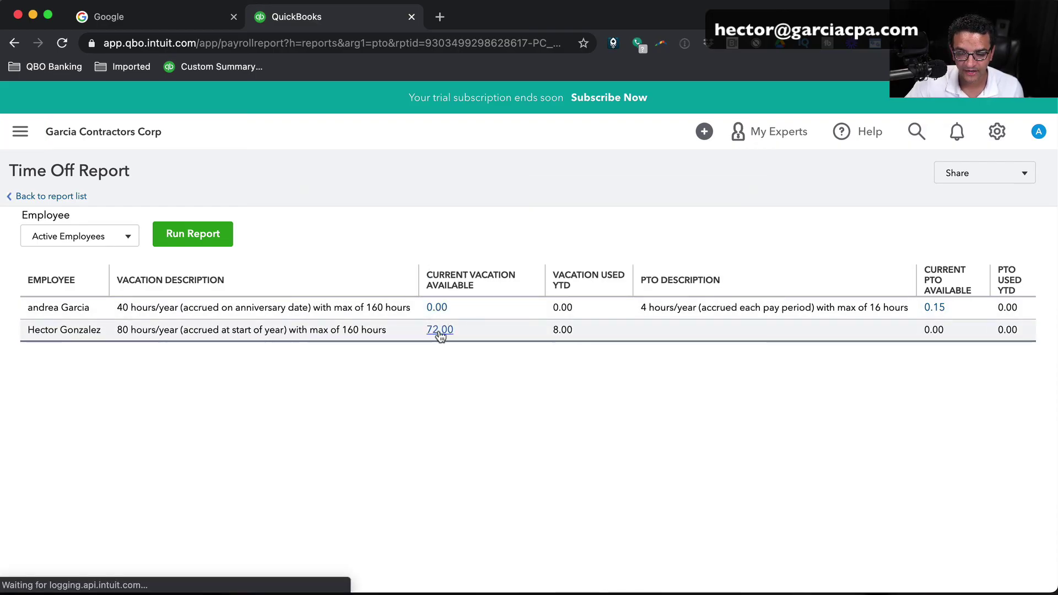